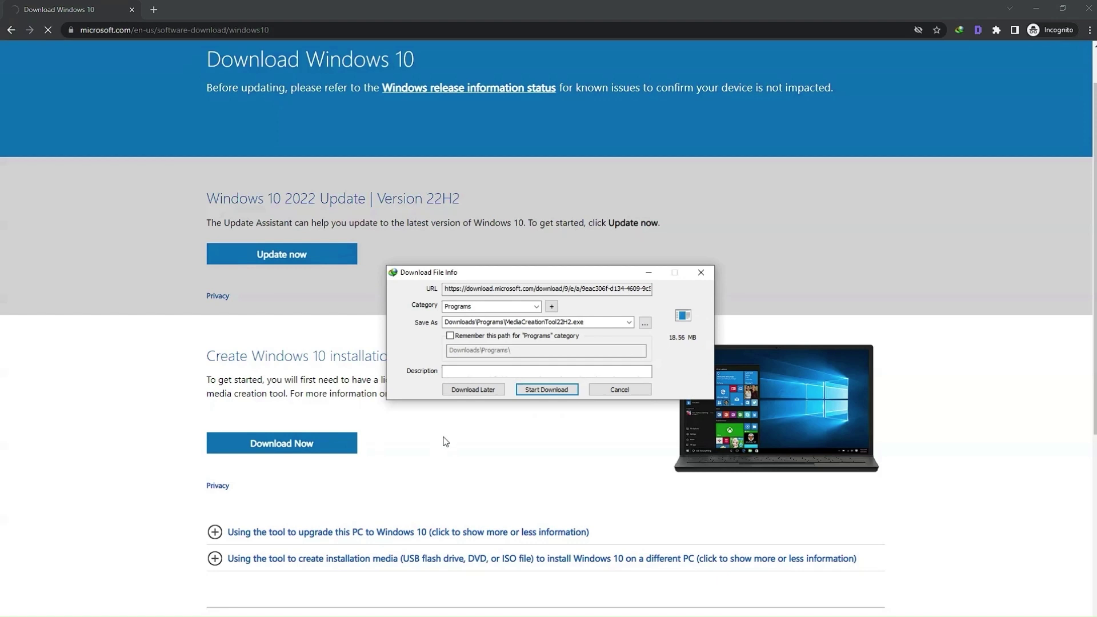
# Download MediaCreationTool22H2.exe to the Programs downloads folder and launch it.
pyautogui.click(543, 388)
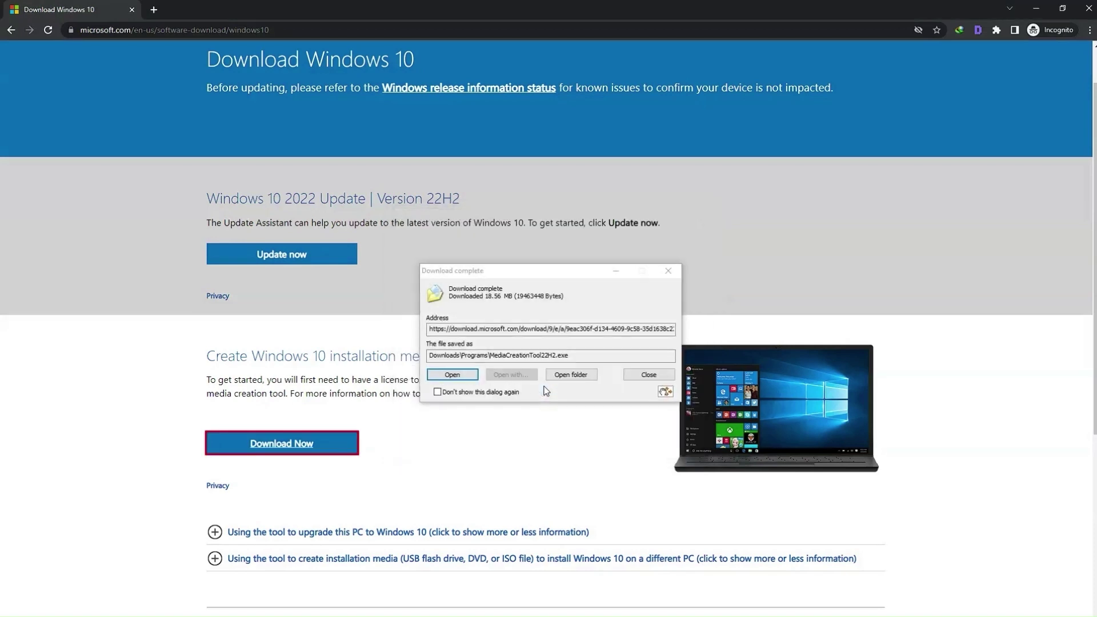
pyautogui.click(469, 381)
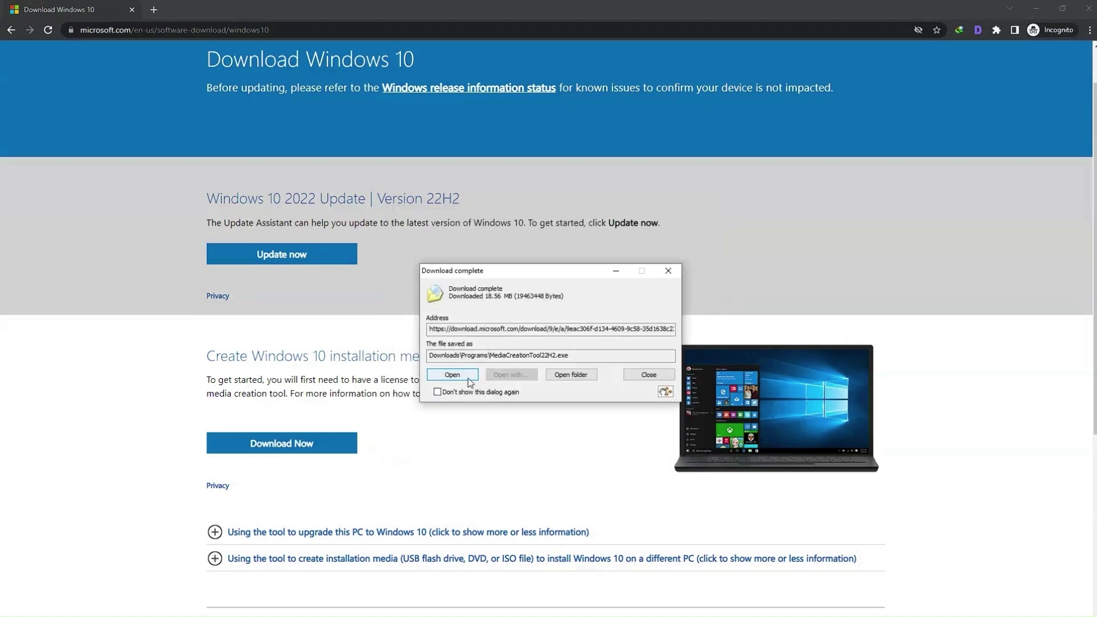
pyautogui.click(452, 374)
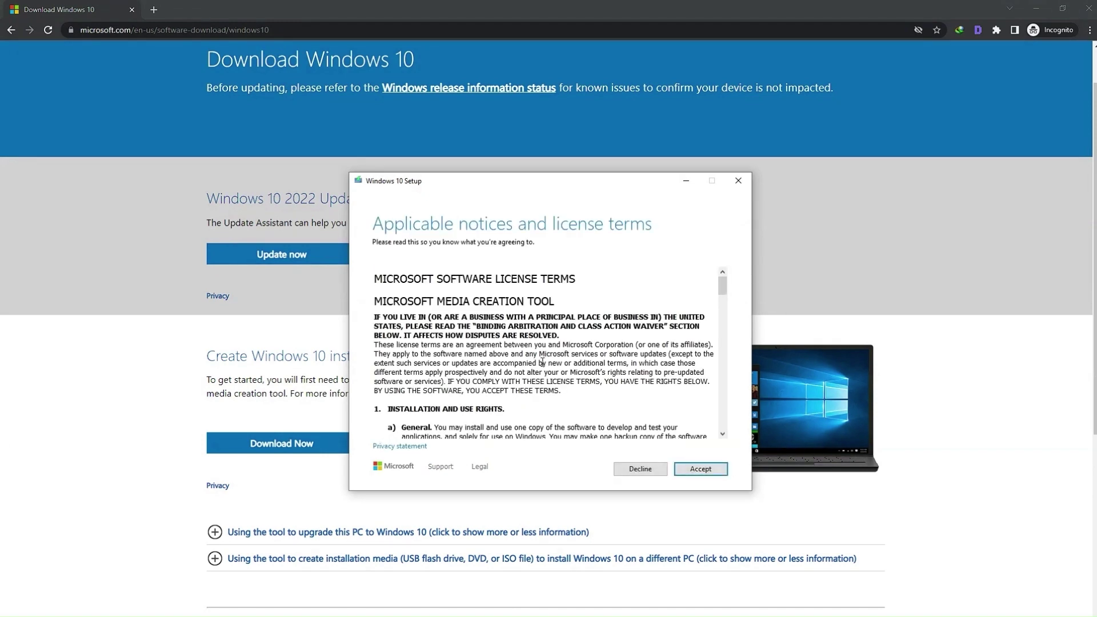
# Accept the Microsoft license terms and choose to create installation media for another PC.
pyautogui.click(692, 467)
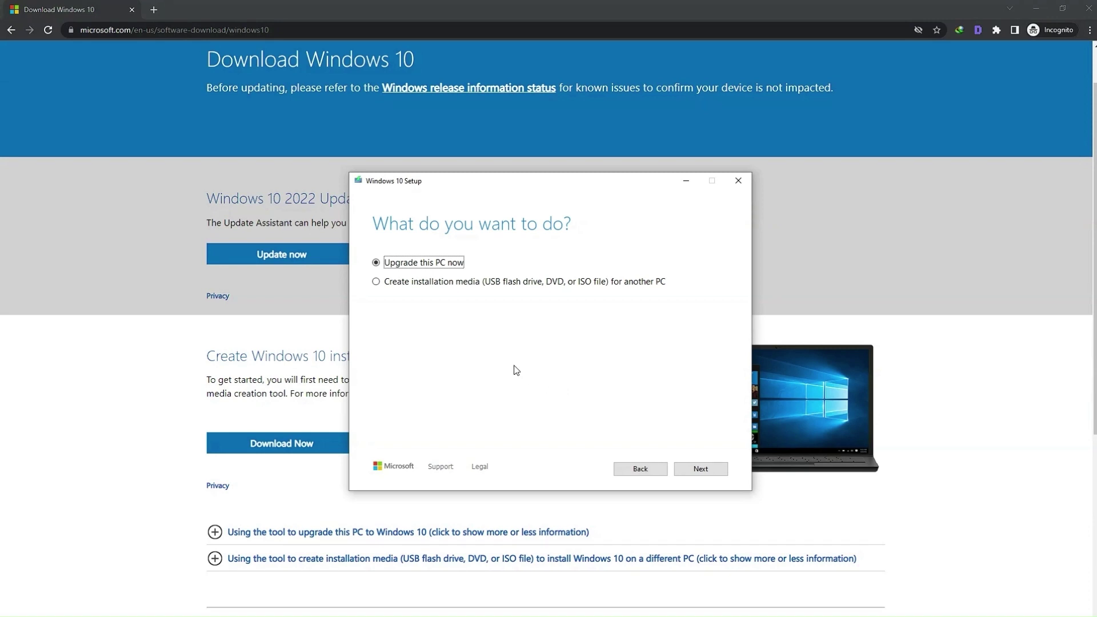
pyautogui.click(375, 282)
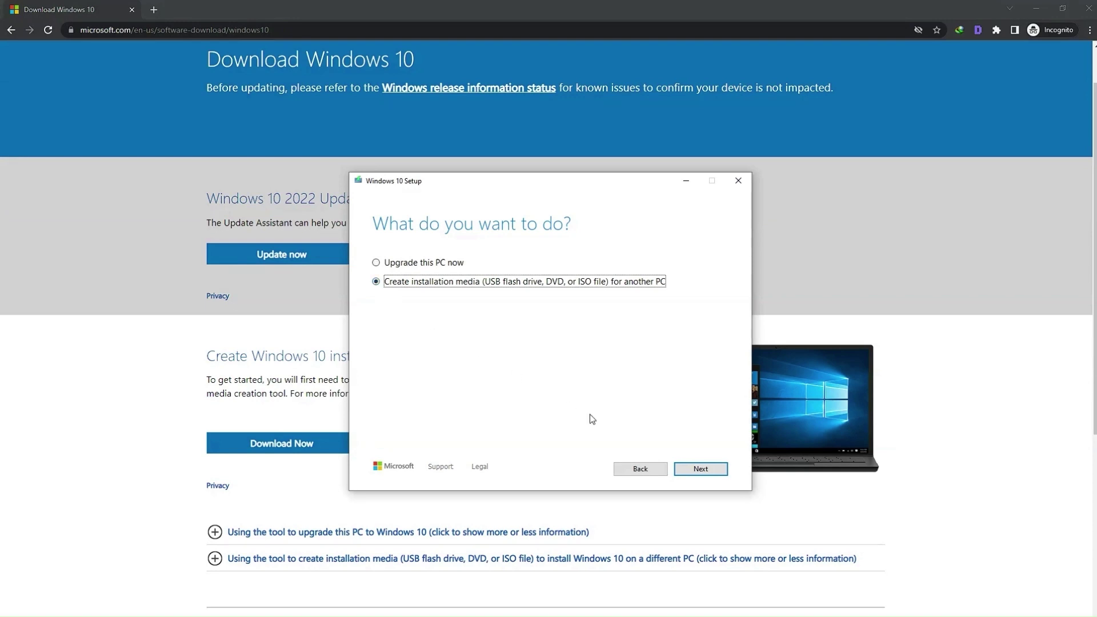
pyautogui.click(717, 471)
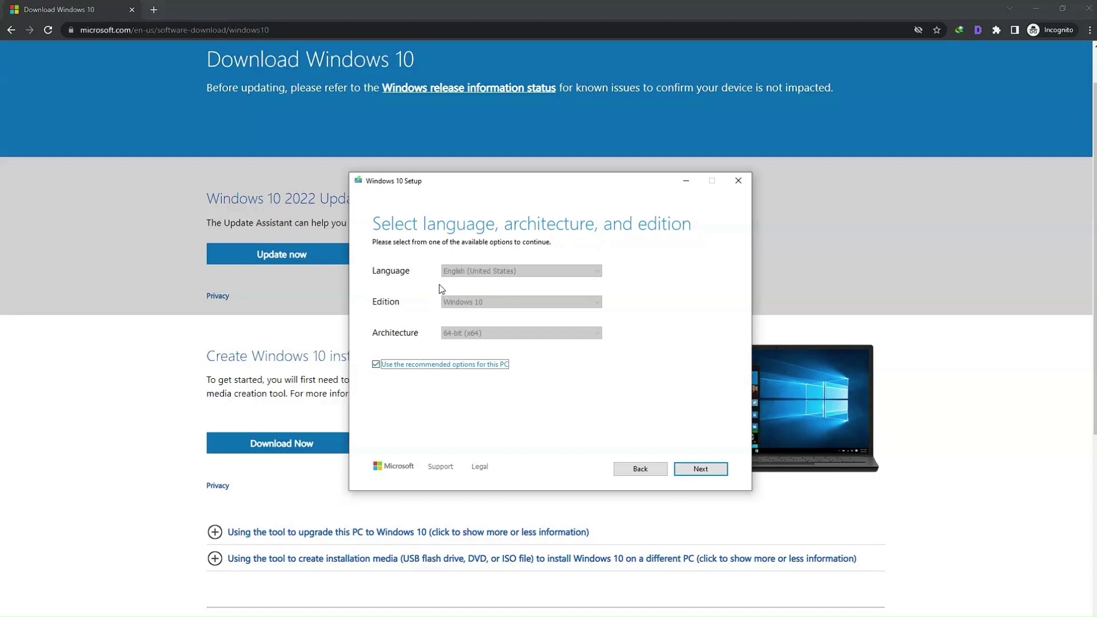
# Disable the recommended options and confirm the Windows 10 edition with 64-bit (x64) architecture.
pyautogui.click(377, 365)
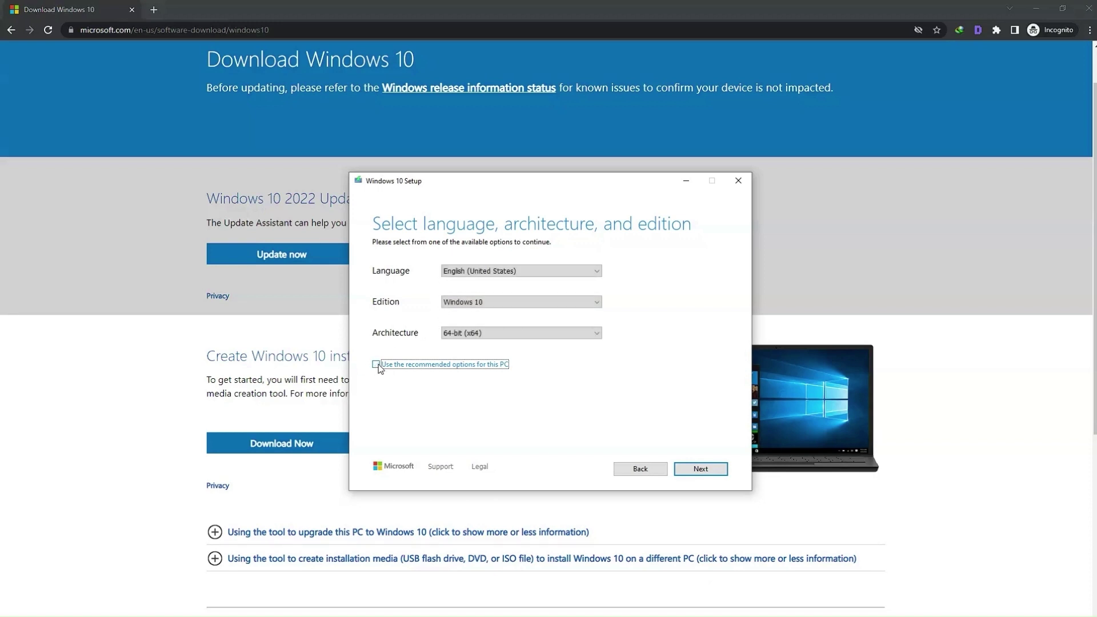
pyautogui.click(484, 302)
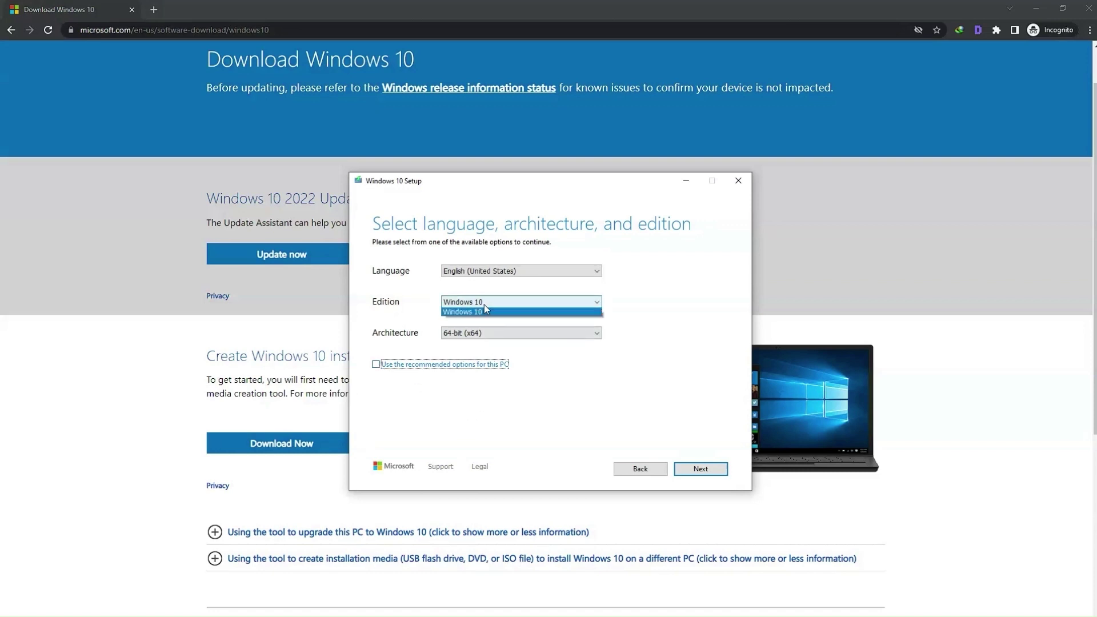
pyautogui.click(484, 311)
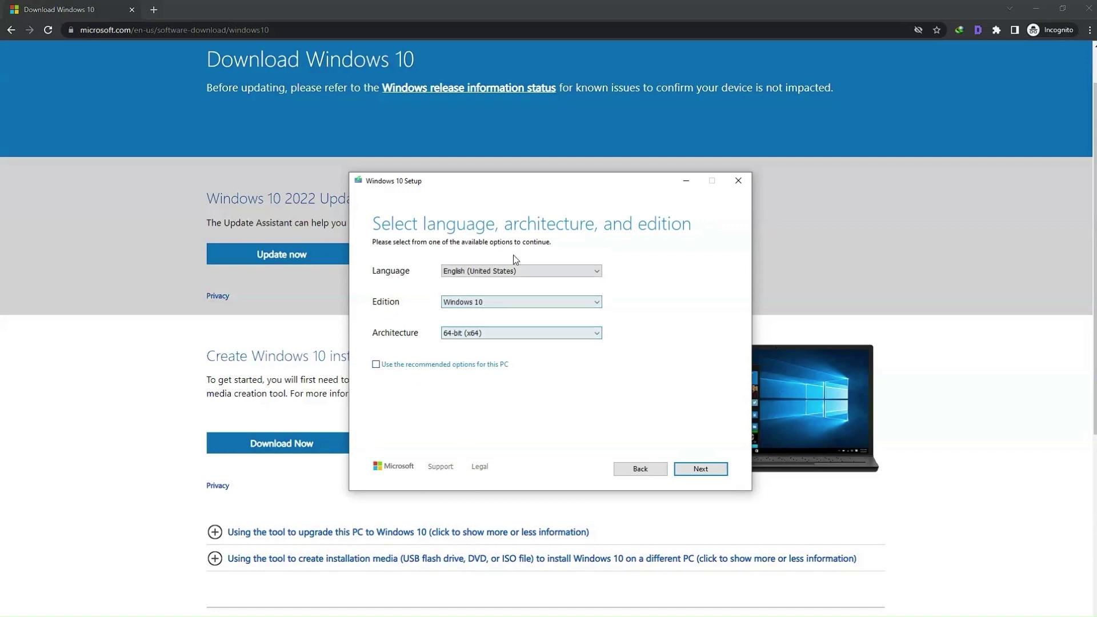
pyautogui.click(487, 330)
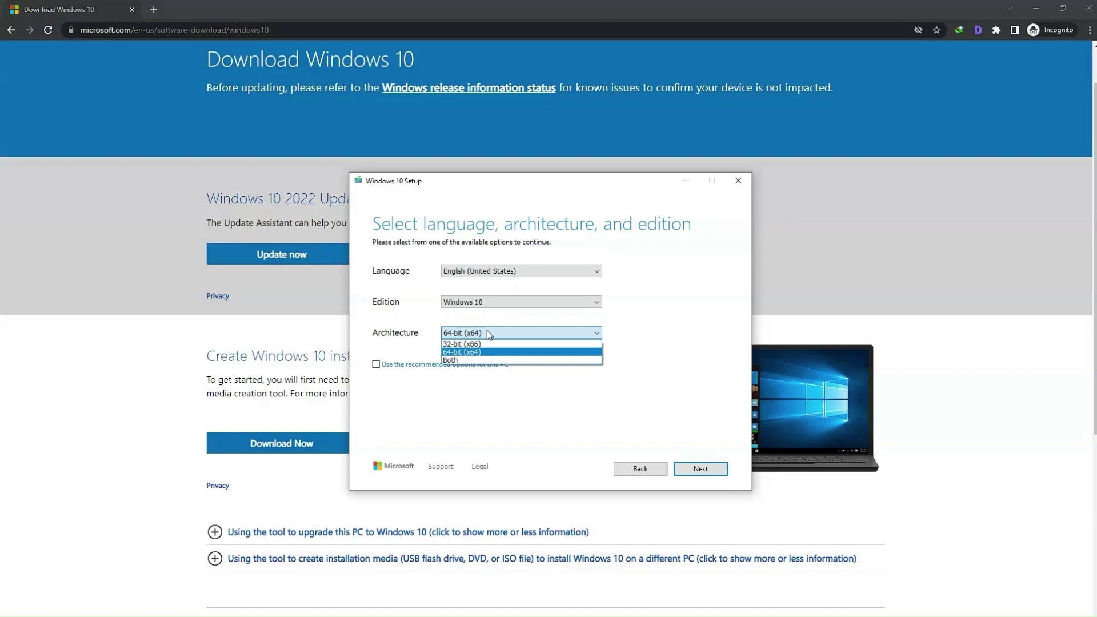
pyautogui.click(454, 354)
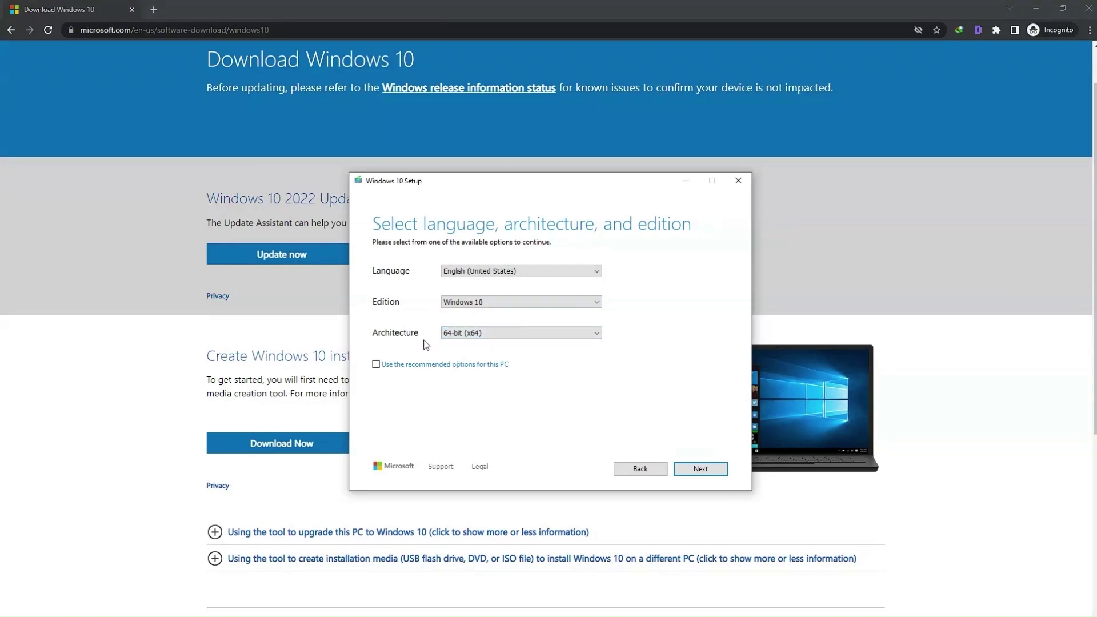
pyautogui.press('Tab')
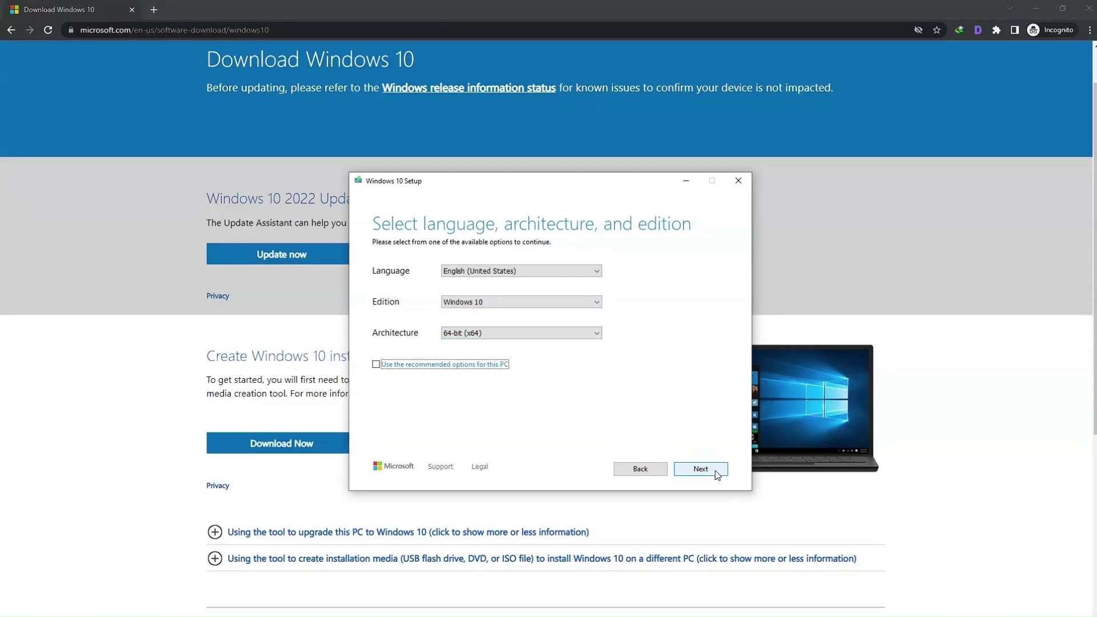
pyautogui.click(715, 474)
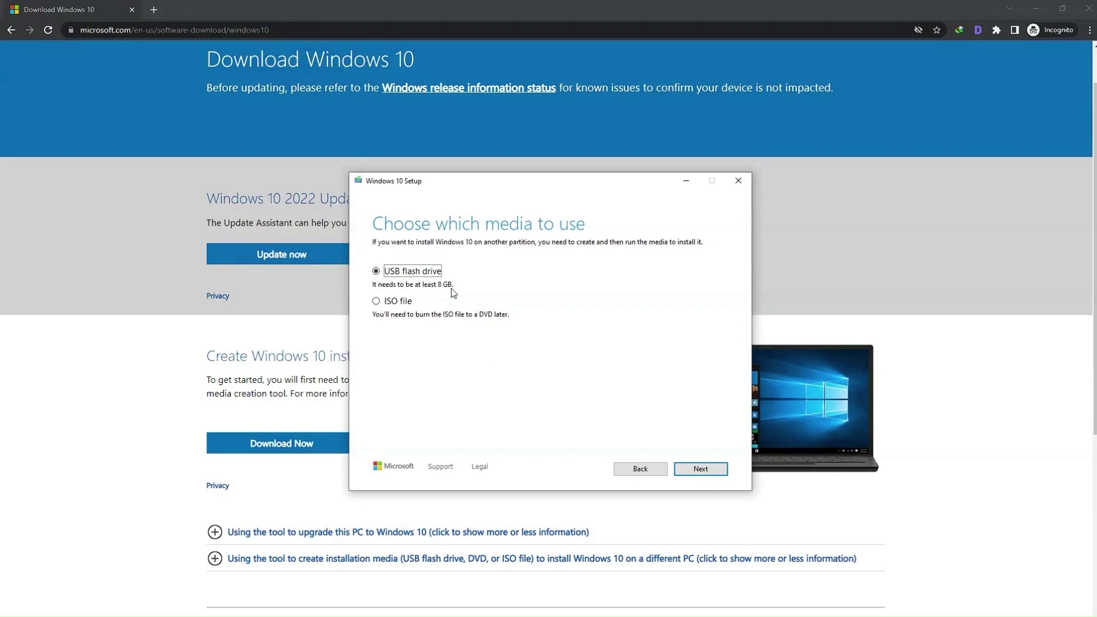
# Create the installation media on the USB flash drive H: and finish the setup.
pyautogui.click(395, 304)
pyautogui.click(421, 275)
pyautogui.click(711, 473)
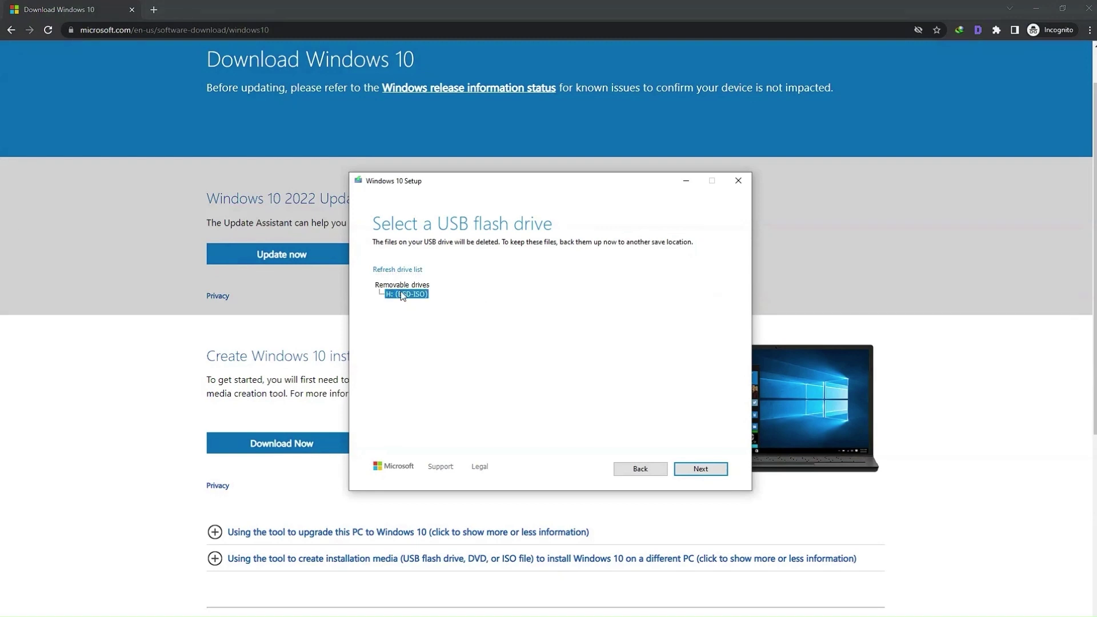
pyautogui.click(709, 469)
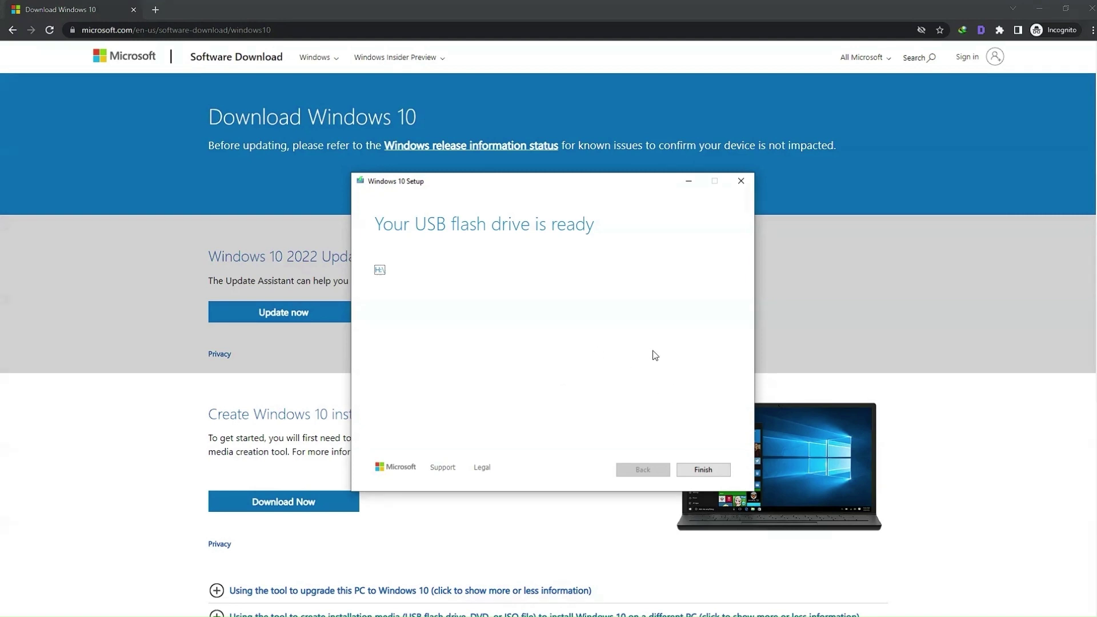
pyautogui.click(698, 472)
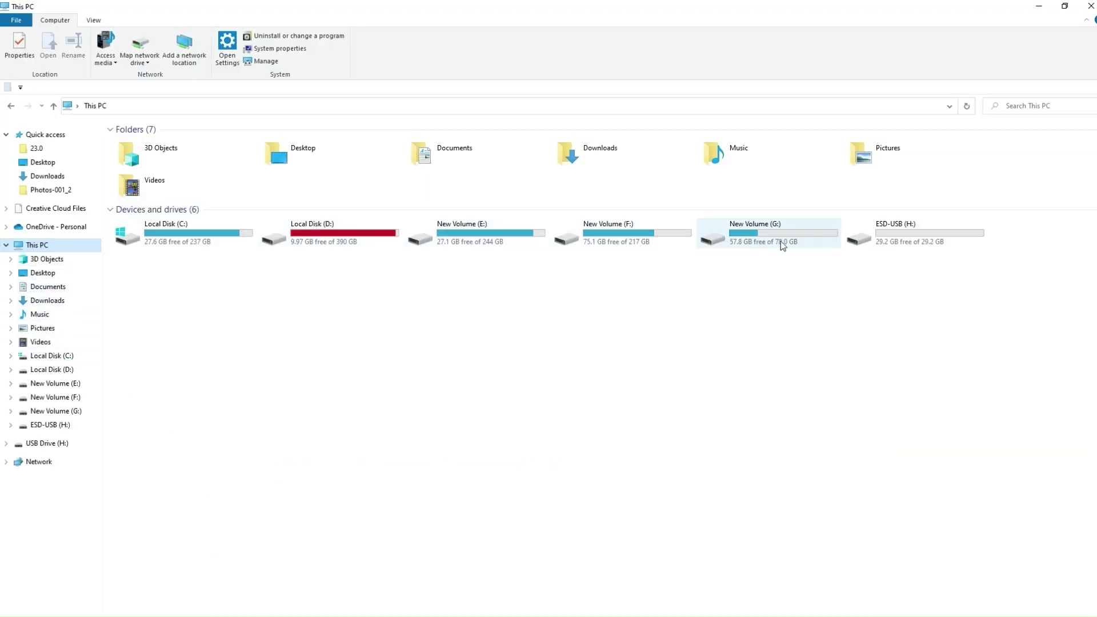
# Refresh This PC and open the ESD-USB (H:) drive to check its contents.
pyautogui.click(881, 243)
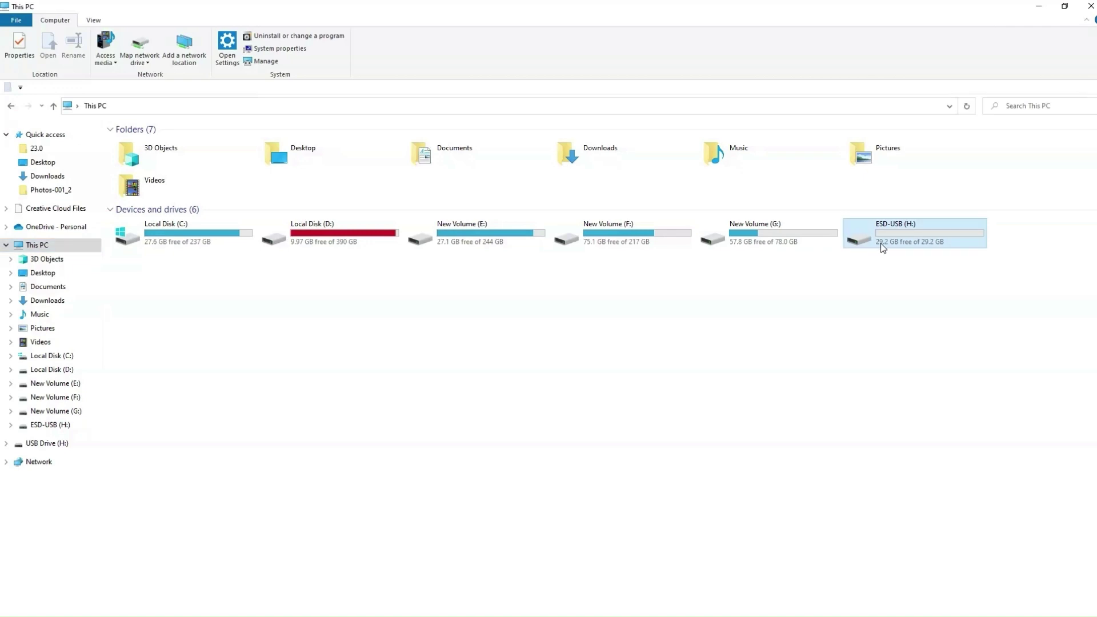
pyautogui.rightClick(749, 334)
pyautogui.click(770, 385)
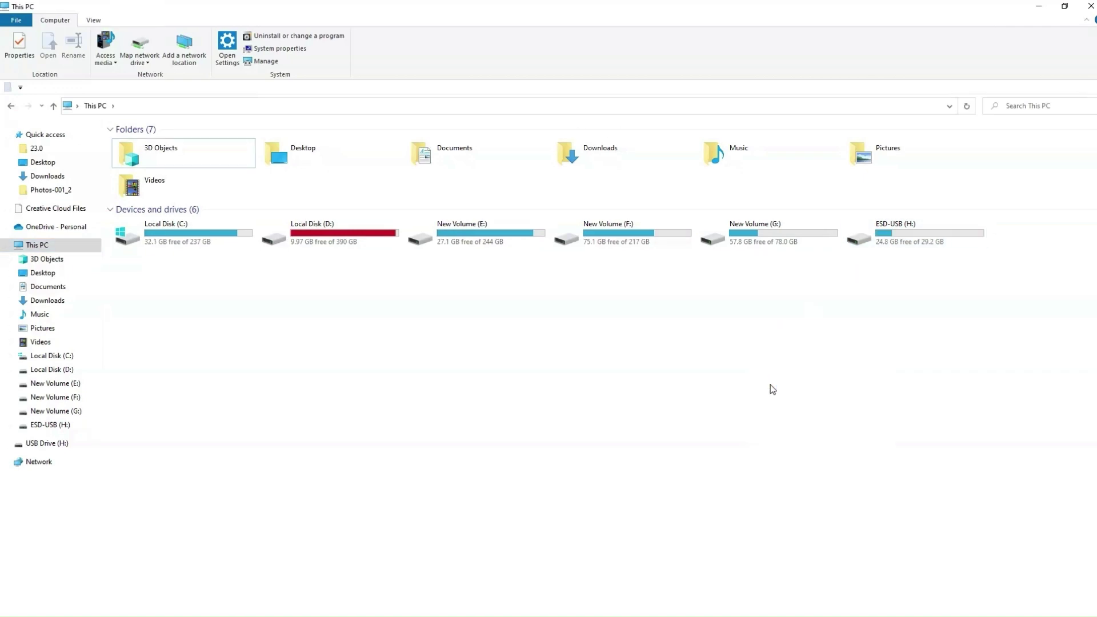
pyautogui.doubleClick(874, 241)
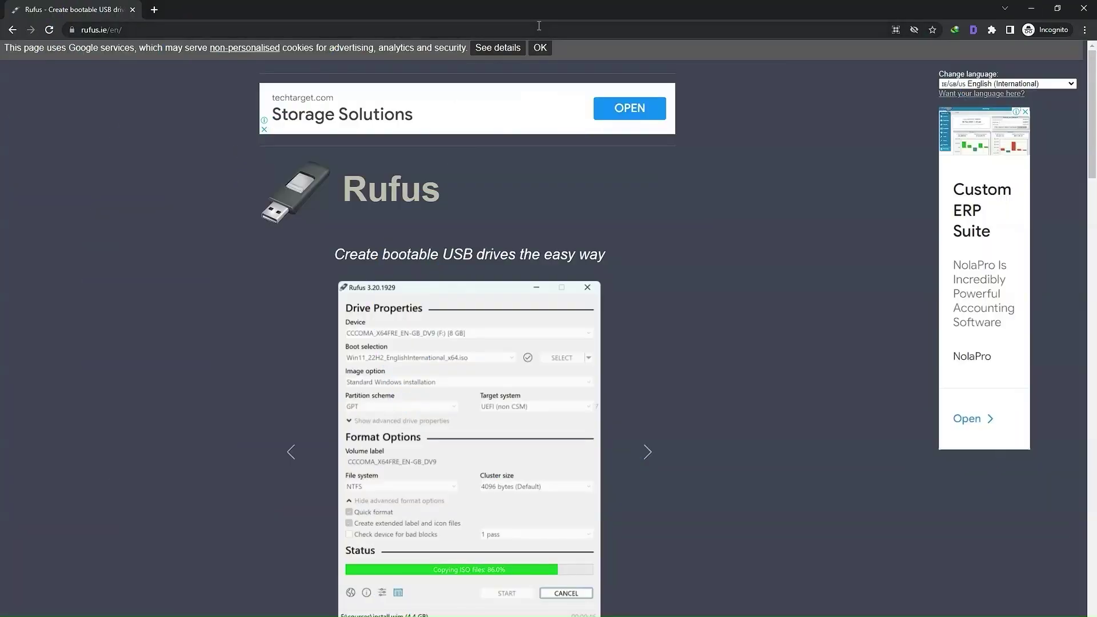
# Accept the cookie notice on the Rufus website and download rufus-3.21.exe.
pyautogui.click(540, 45)
pyautogui.scroll(-9, 565, 153)
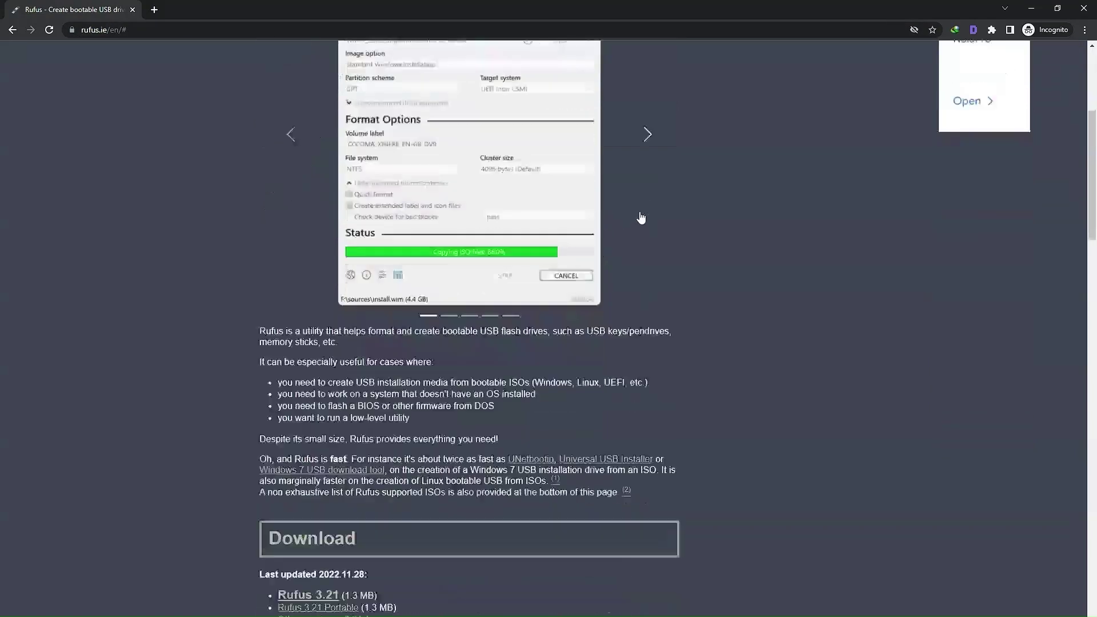
pyautogui.moveTo(248, 263); pyautogui.dragTo(399, 263)
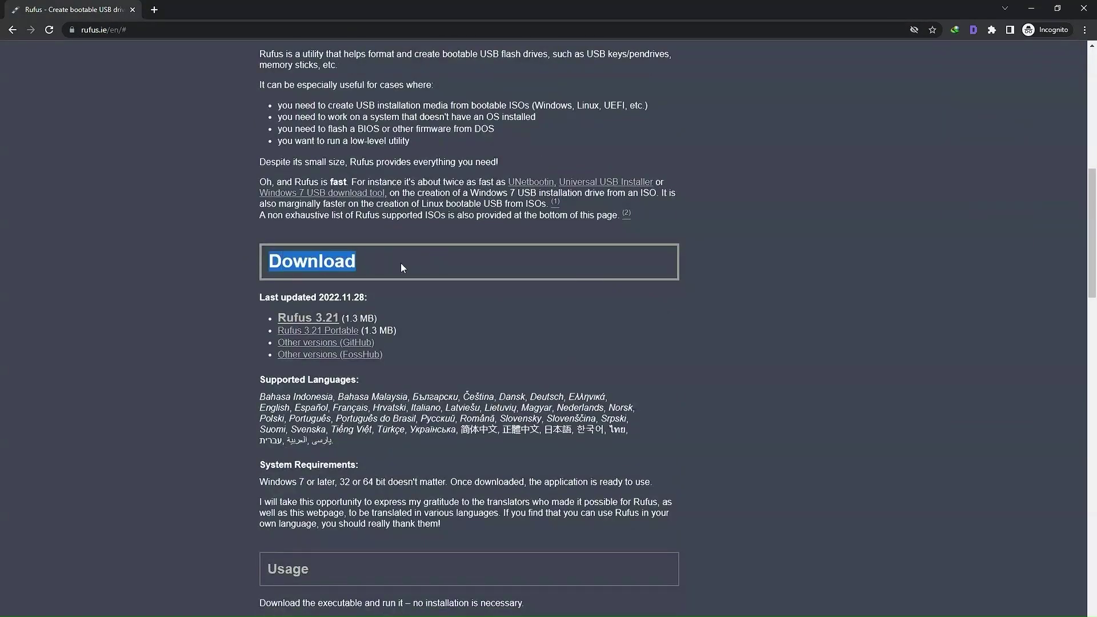
pyautogui.click(416, 272)
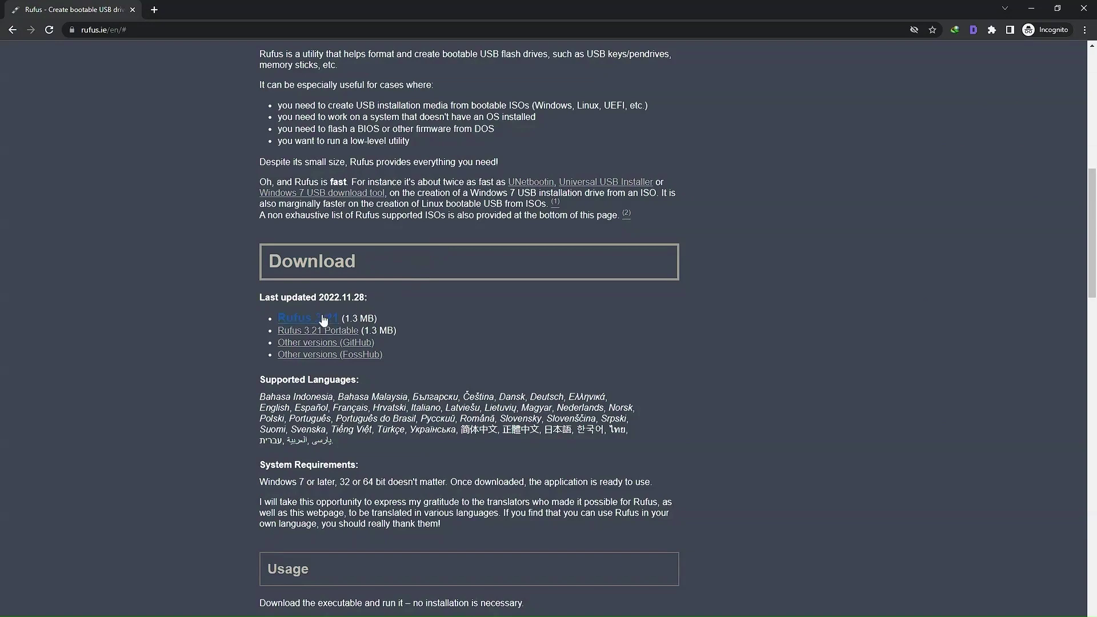
pyautogui.click(303, 318)
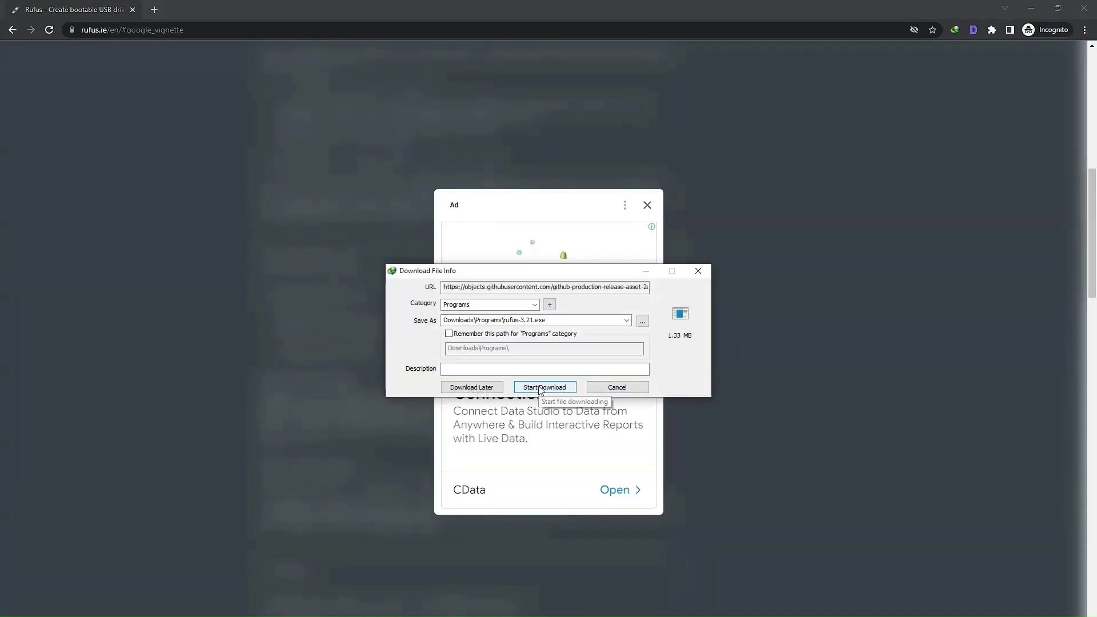
pyautogui.click(539, 388)
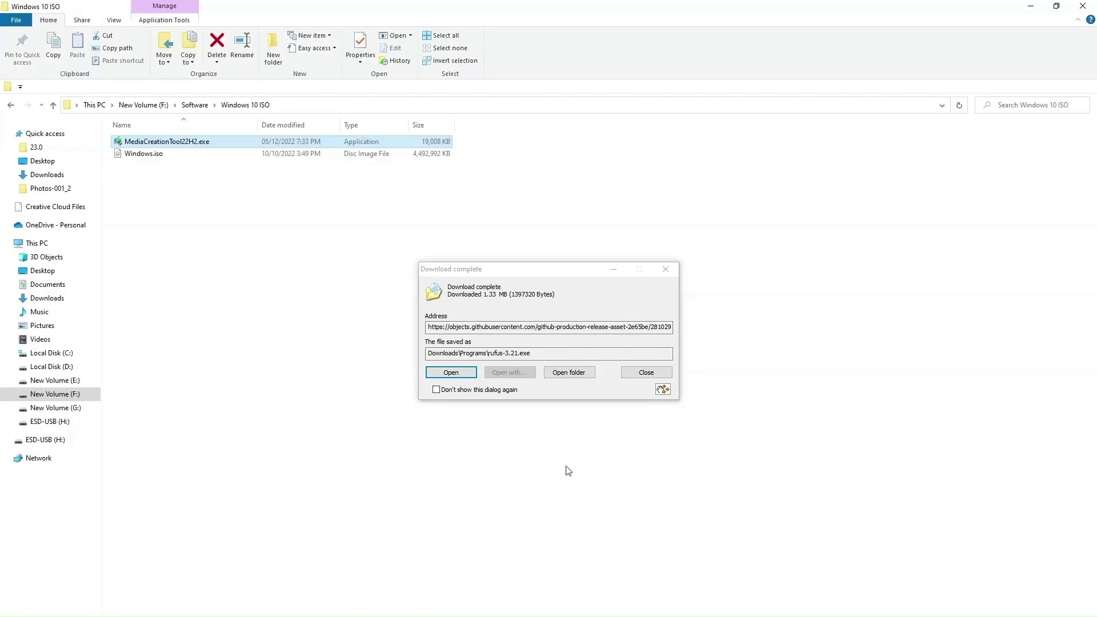
# Place the downloaded rufus-3.21.exe in the Windows 10 ISO folder and refresh the file list.
pyautogui.click(661, 390)
pyautogui.moveTo(662, 390); pyautogui.dragTo(336, 372)
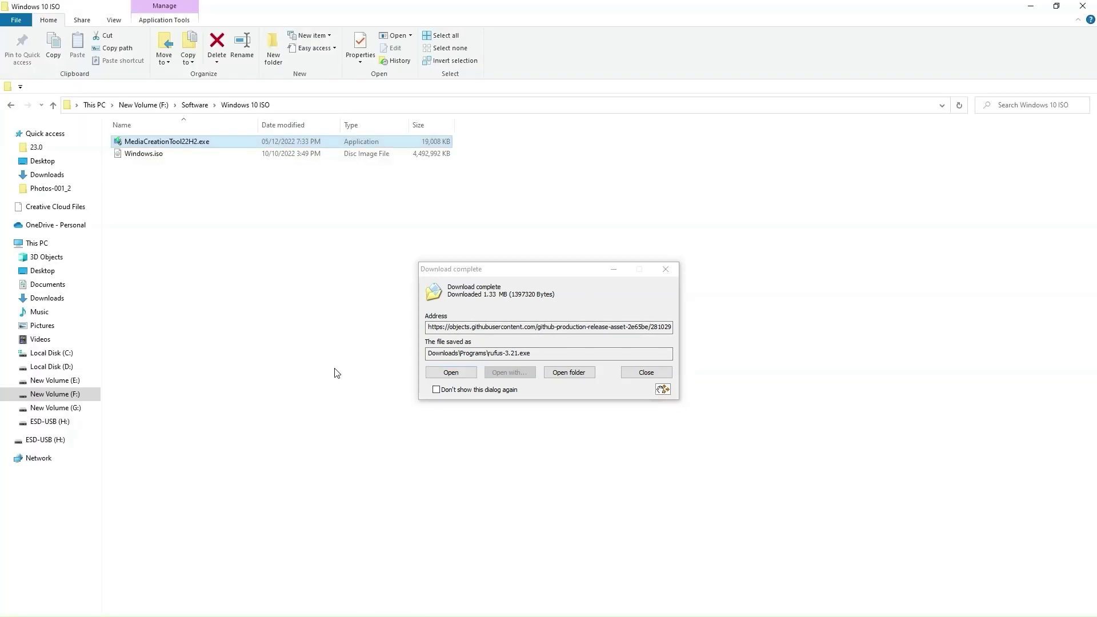
pyautogui.click(636, 377)
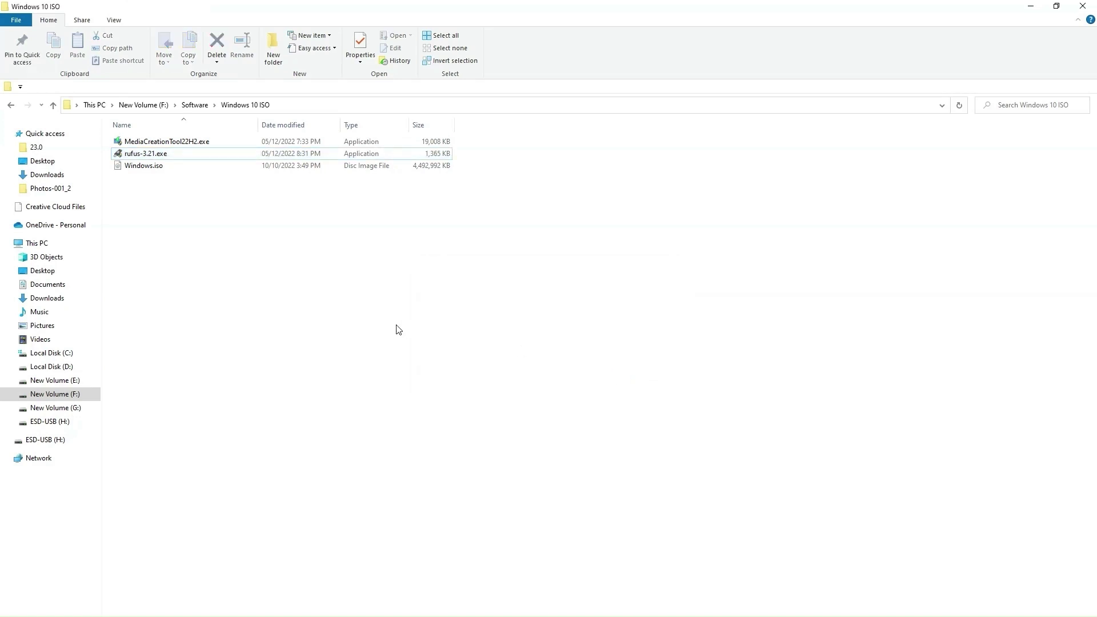
pyautogui.rightClick(261, 278)
pyautogui.click(294, 335)
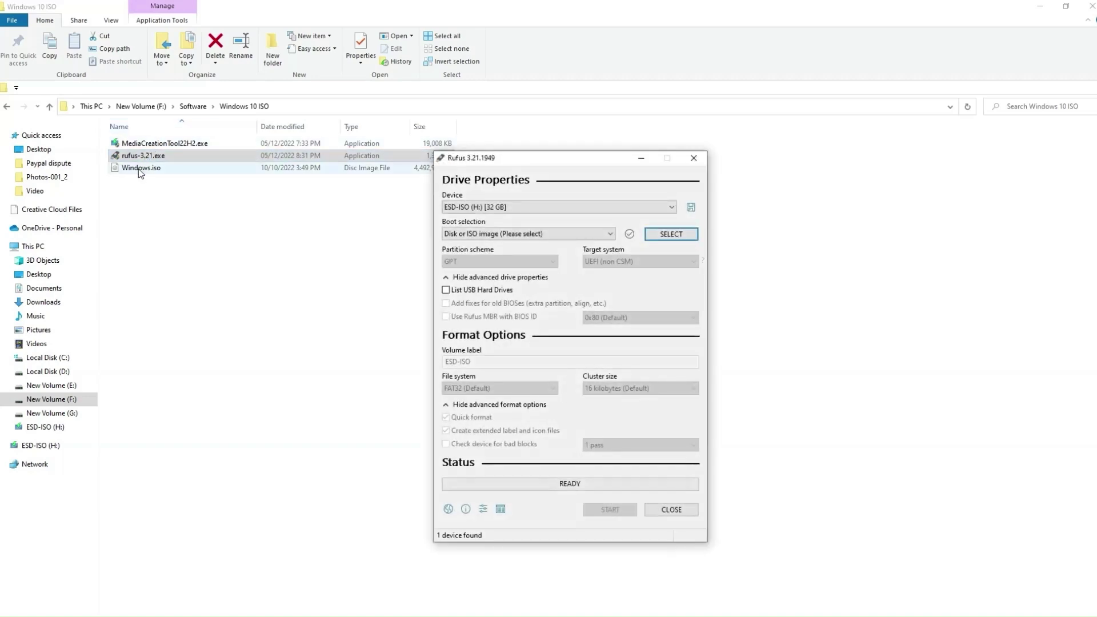
# Launch MediaCreationTool22H2.exe from the Windows 10 ISO folder and minimize the Rufus window.
pyautogui.click(140, 170)
pyautogui.click(330, 336)
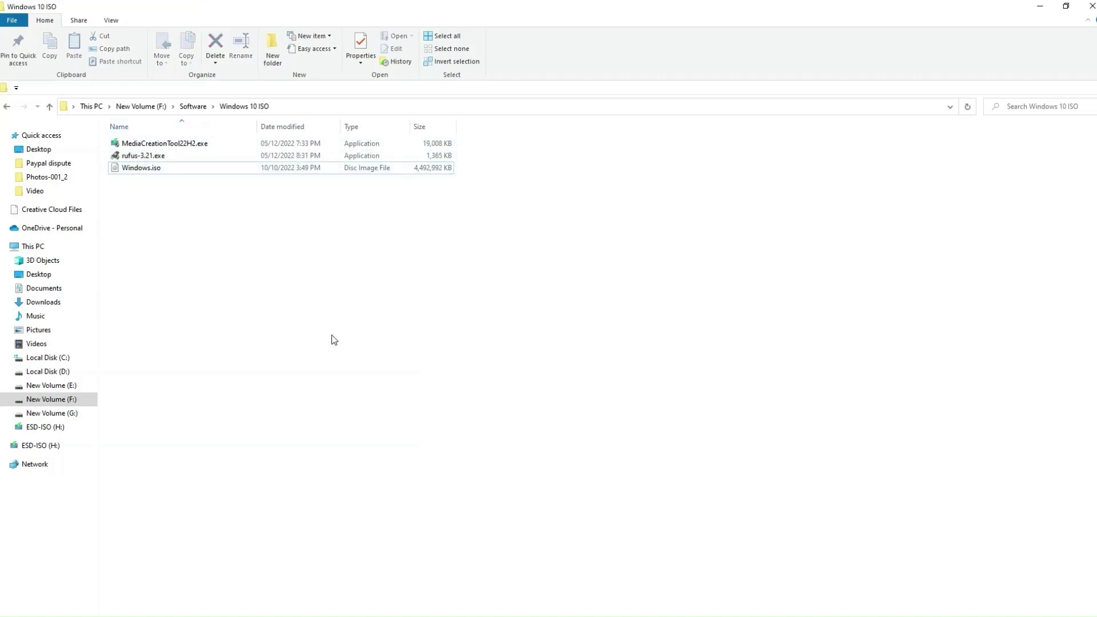
pyautogui.doubleClick(193, 141)
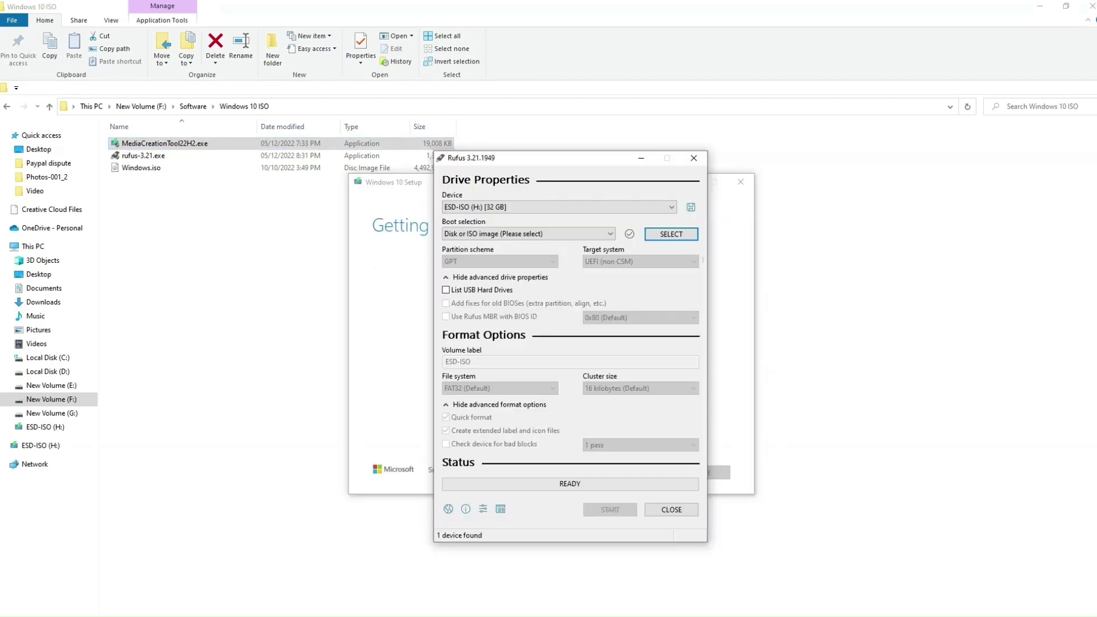
pyautogui.click(641, 158)
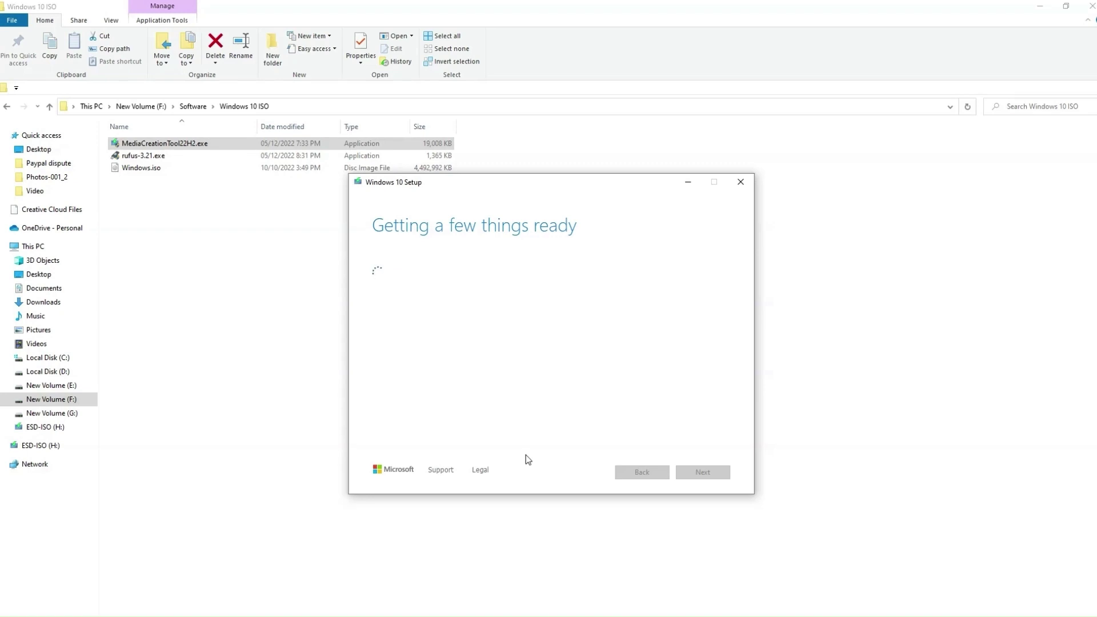
# Accept the license terms and select creating installation media for another PC.
pyautogui.click(691, 474)
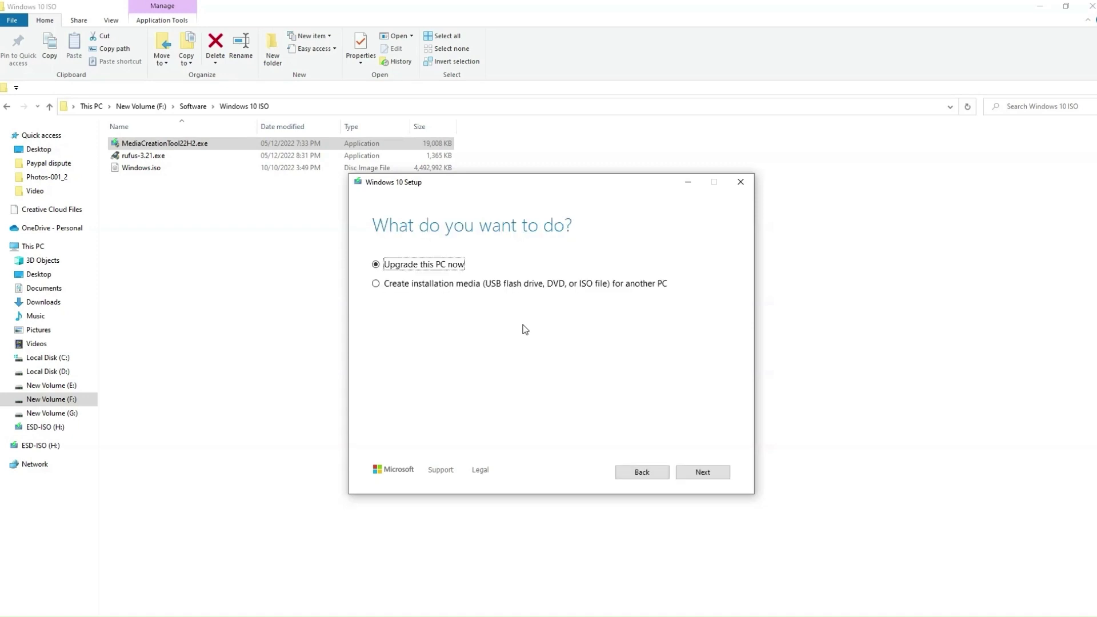
pyautogui.click(483, 283)
pyautogui.click(703, 472)
# Turn off the recommended options and continue with English (United States), Windows 10 and 64-bit (x64).
pyautogui.click(375, 366)
pyautogui.click(469, 335)
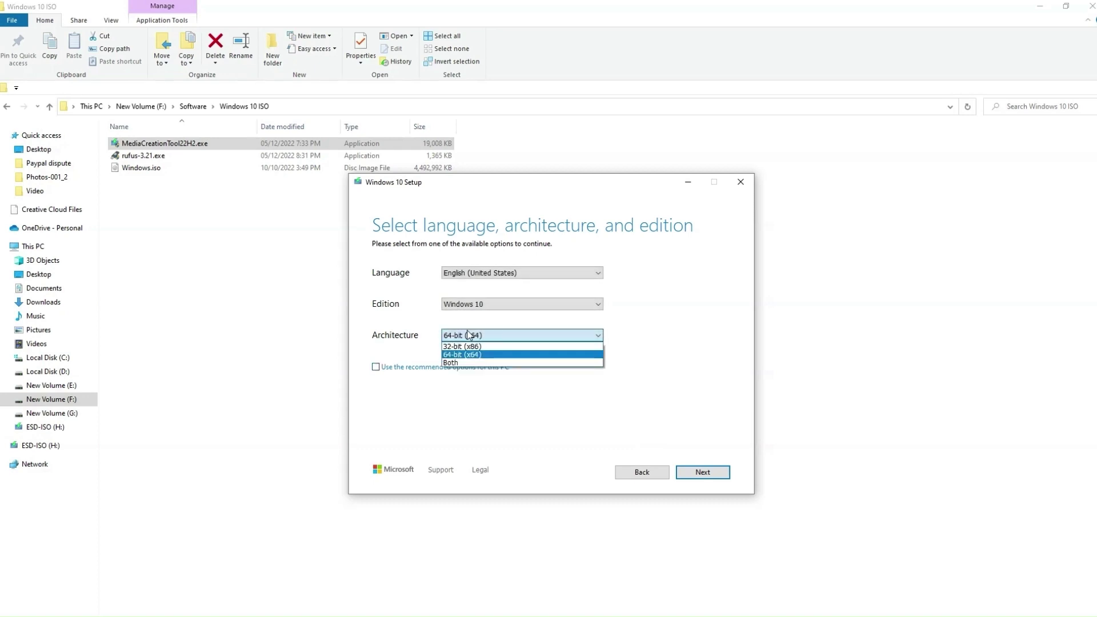
pyautogui.click(469, 335)
pyautogui.click(473, 306)
pyautogui.click(473, 306)
pyautogui.click(471, 274)
pyautogui.click(472, 275)
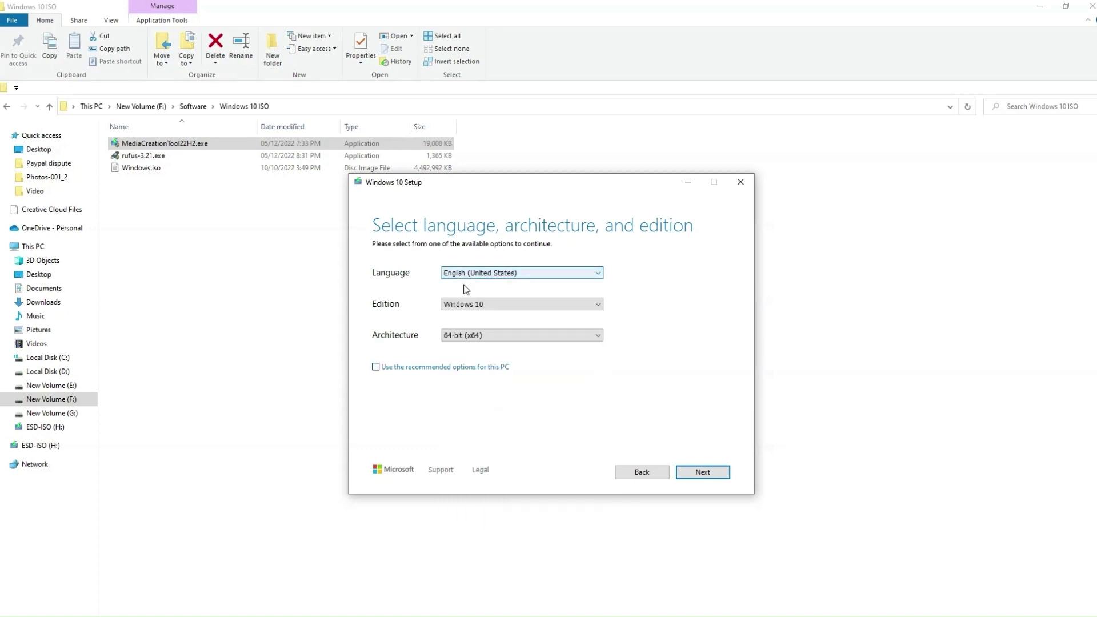
pyautogui.click(698, 474)
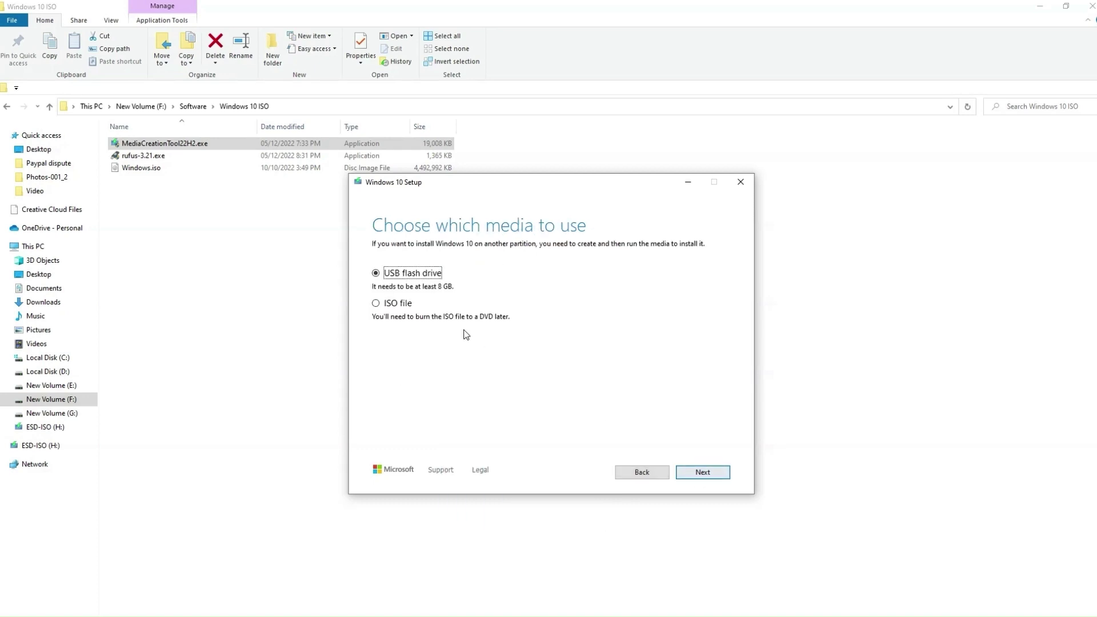
# Choose the ISO file media and start downloading Windows.iso to the Programs folder inside Downloads.
pyautogui.click(387, 304)
pyautogui.click(693, 472)
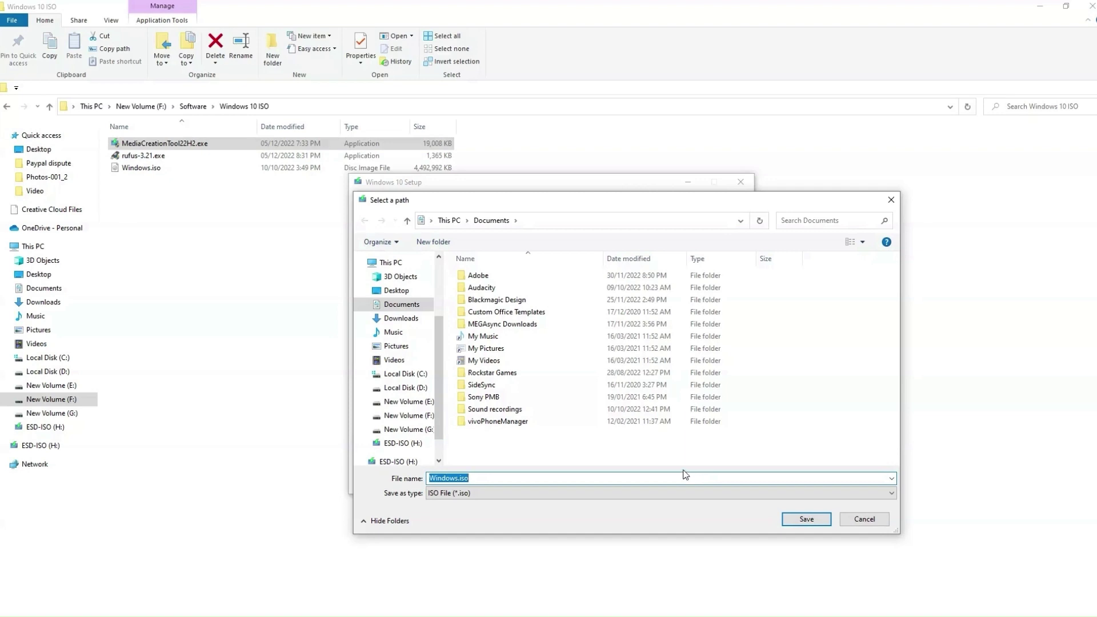
pyautogui.click(404, 321)
pyautogui.click(516, 336)
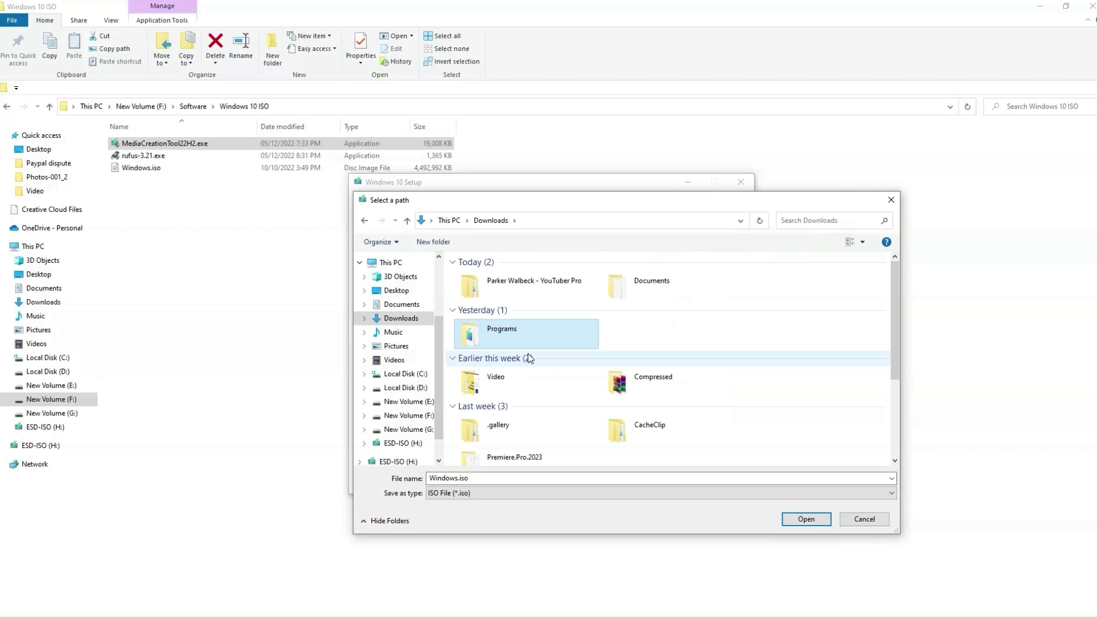
pyautogui.click(806, 520)
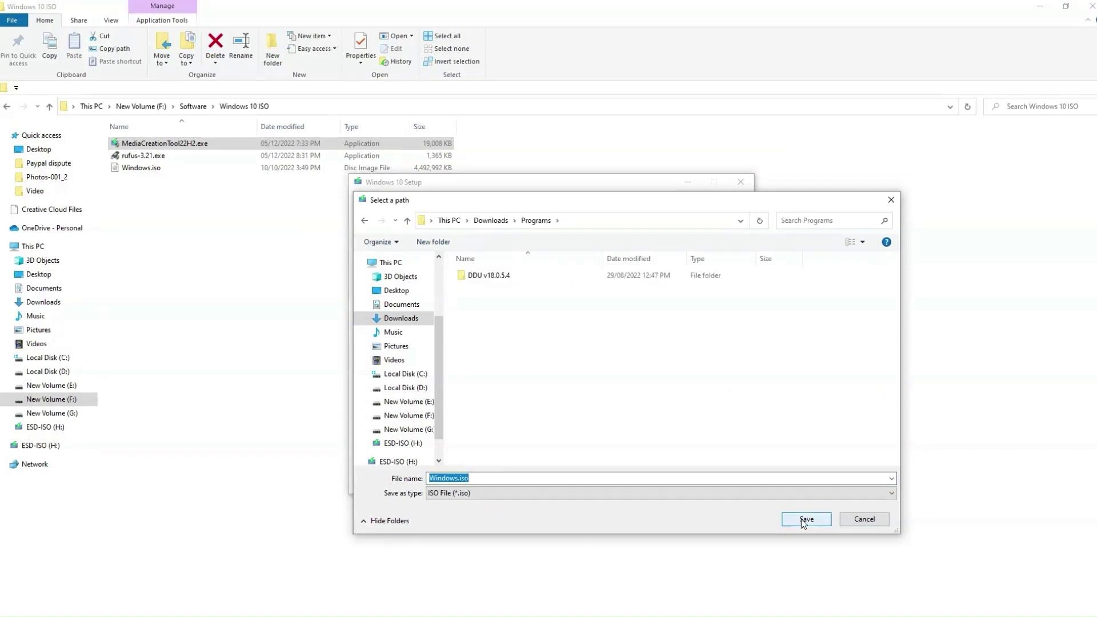
pyautogui.click(805, 520)
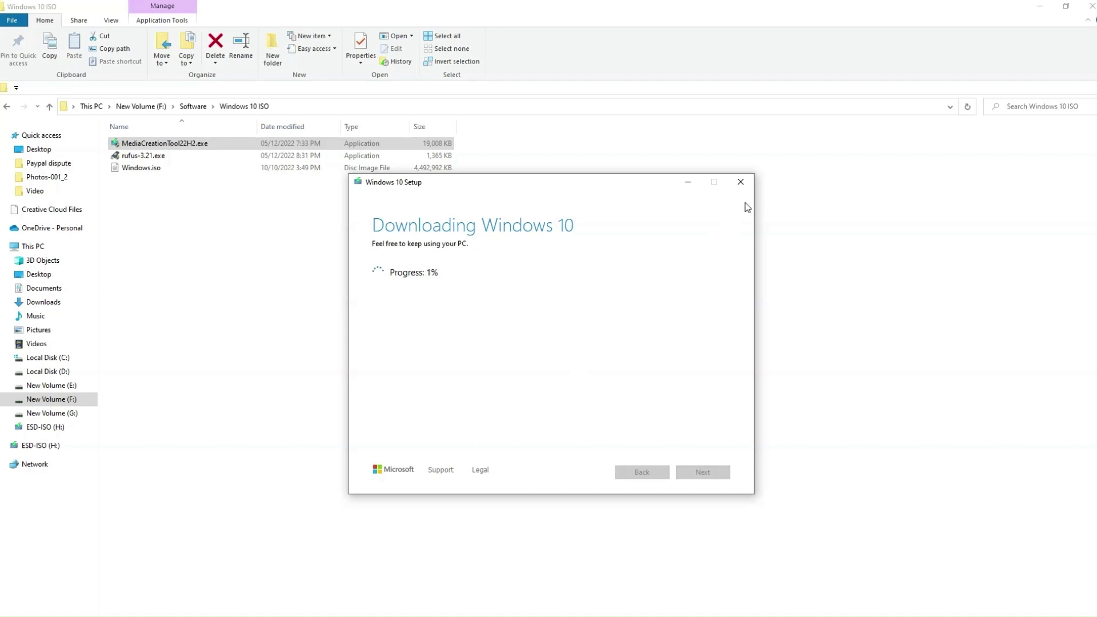
# Quit the Windows 10 Setup download in progress and refresh the Windows 10 ISO folder.
pyautogui.click(132, 168)
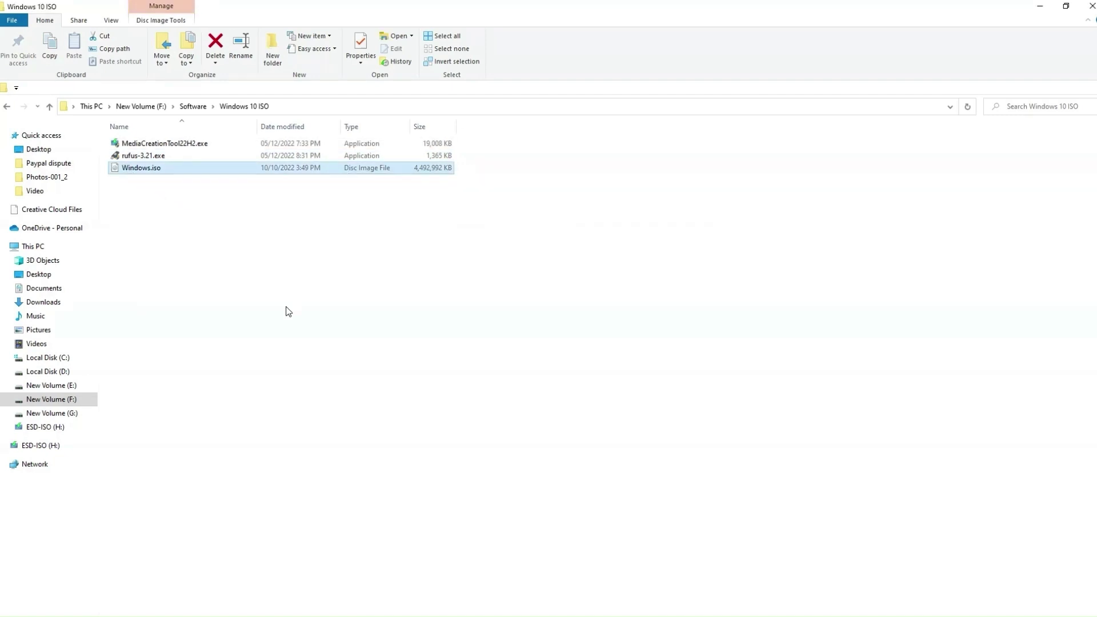
pyautogui.hotkey('alt', 'Tab')
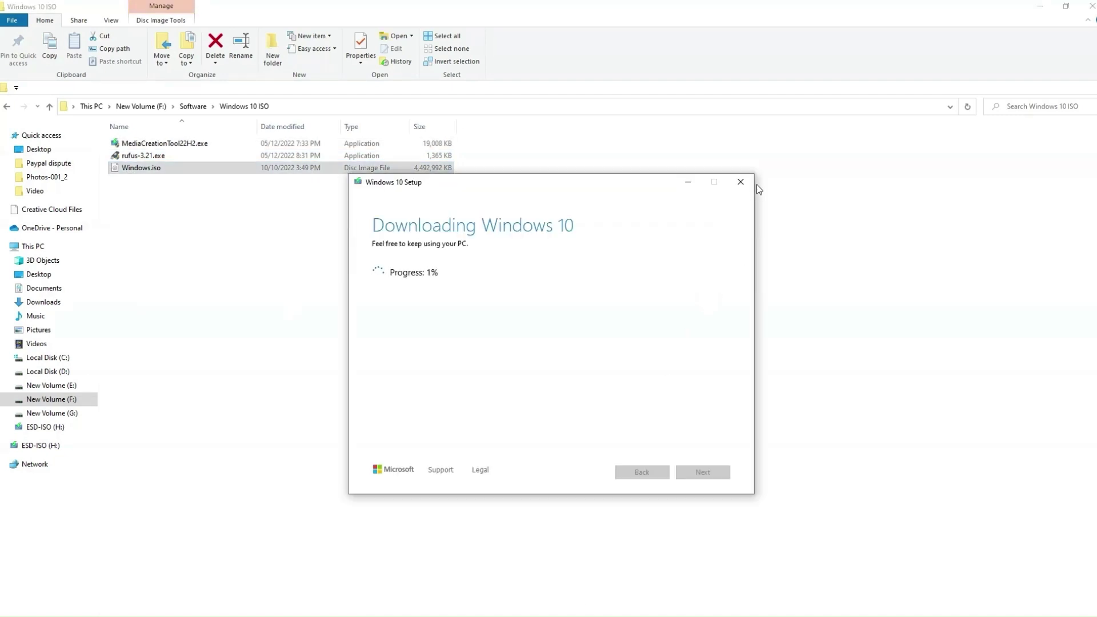
pyautogui.click(741, 183)
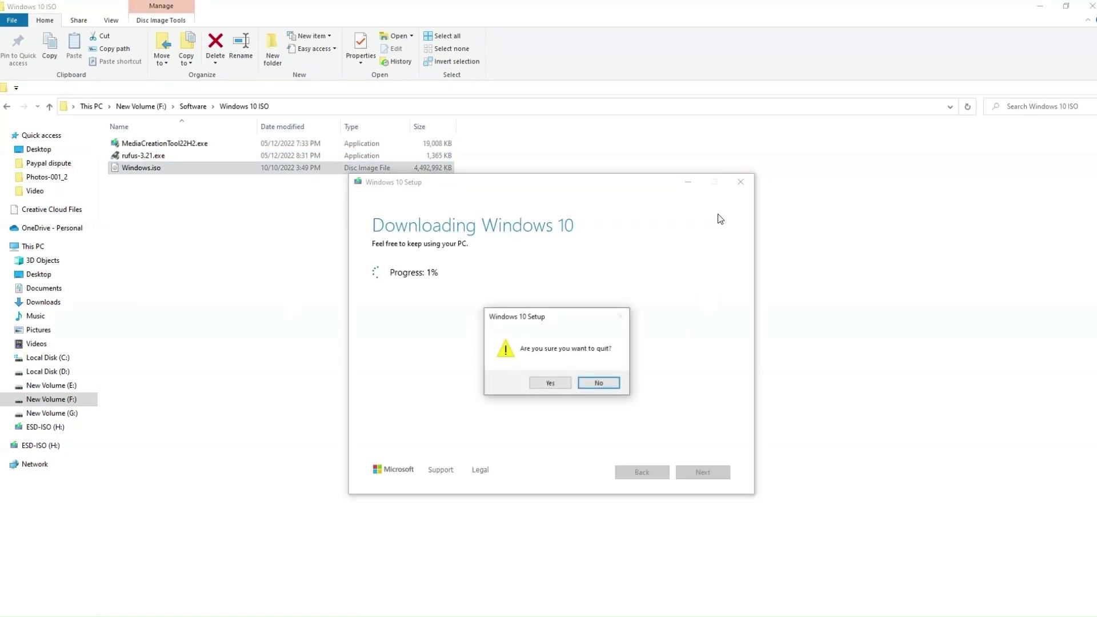
pyautogui.click(550, 384)
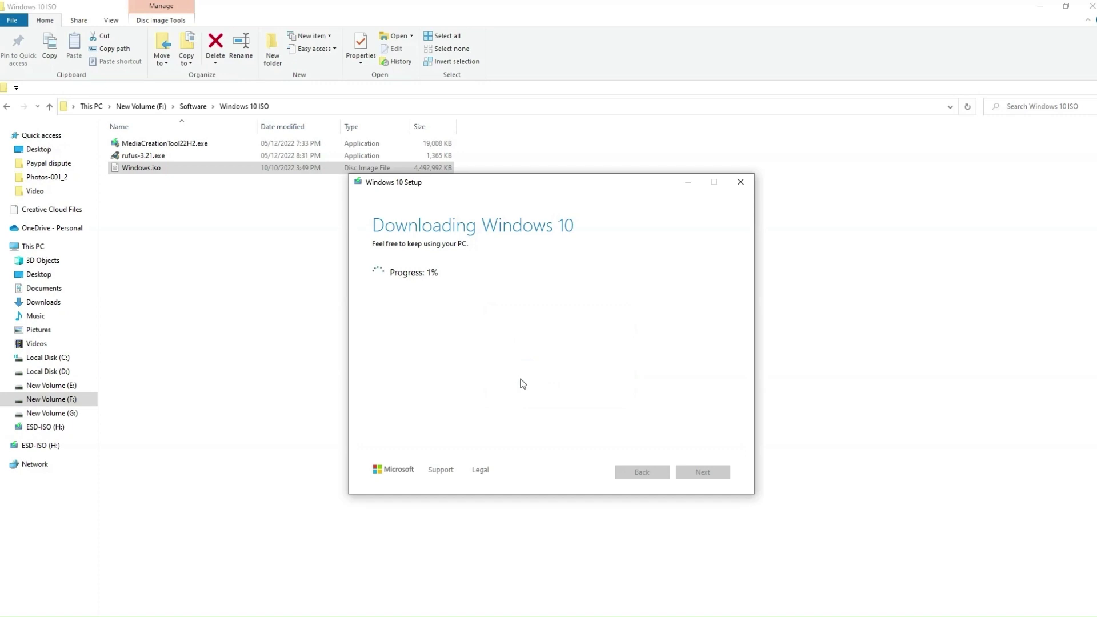
pyautogui.rightClick(444, 327)
pyautogui.click(487, 391)
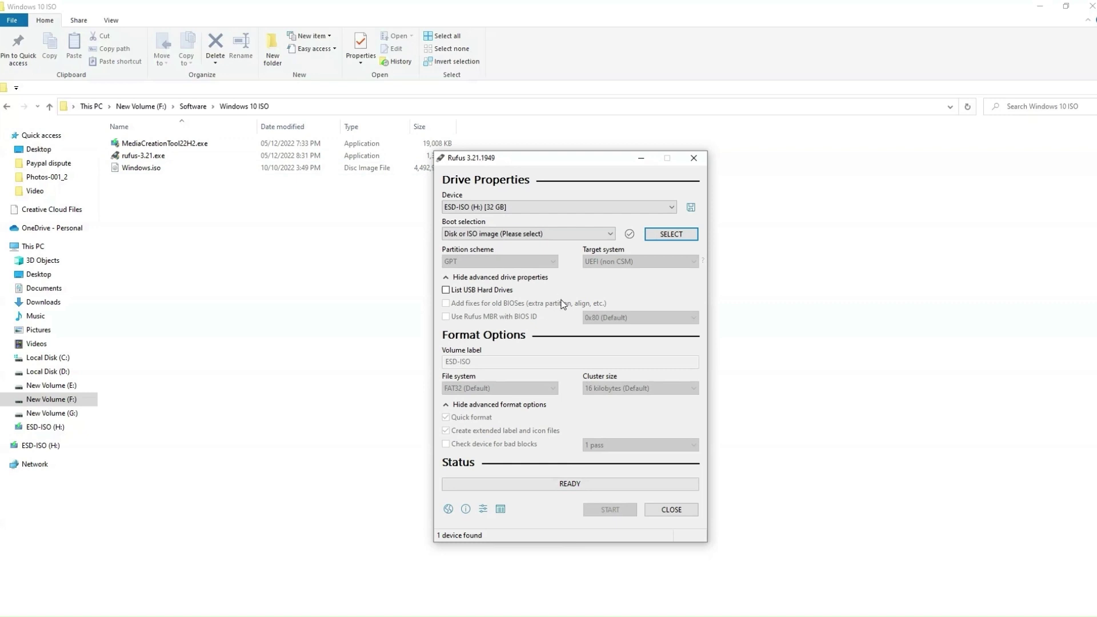
# In Rufus, keep ESD-ISO (H:) as the target device and load Windows.iso as the boot image.
pyautogui.click(513, 207)
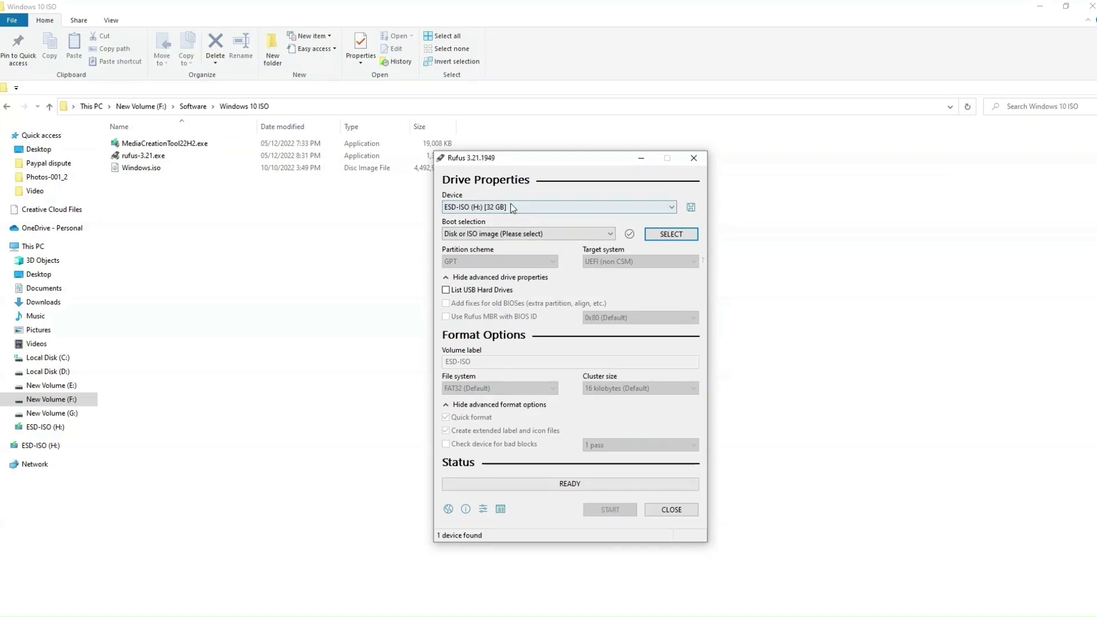
pyautogui.click(455, 208)
pyautogui.click(658, 235)
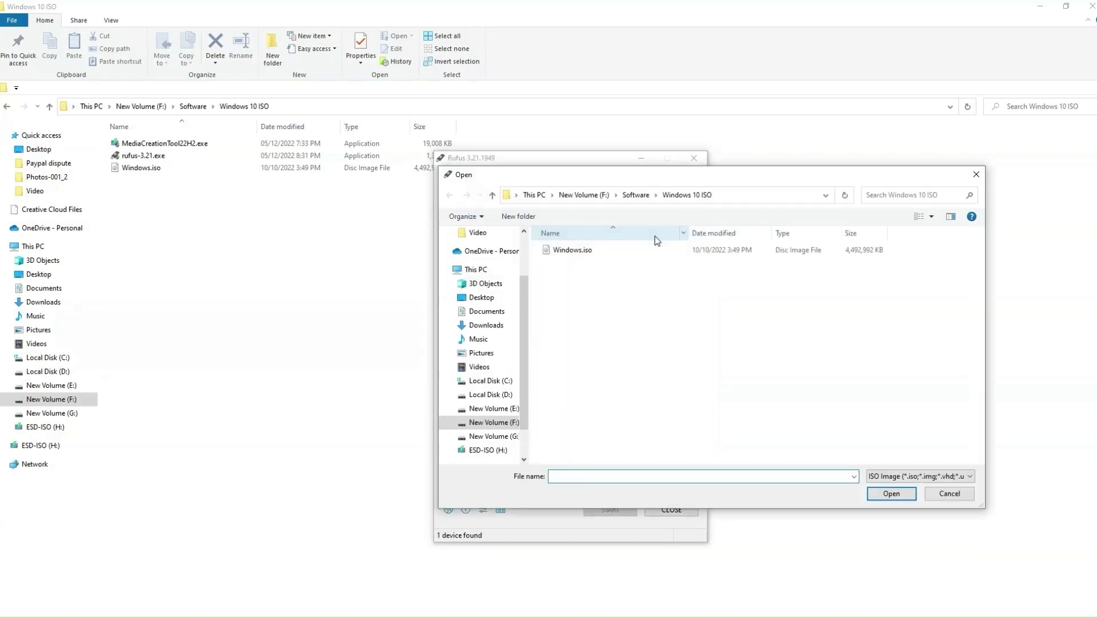
pyautogui.click(593, 250)
pyautogui.click(891, 493)
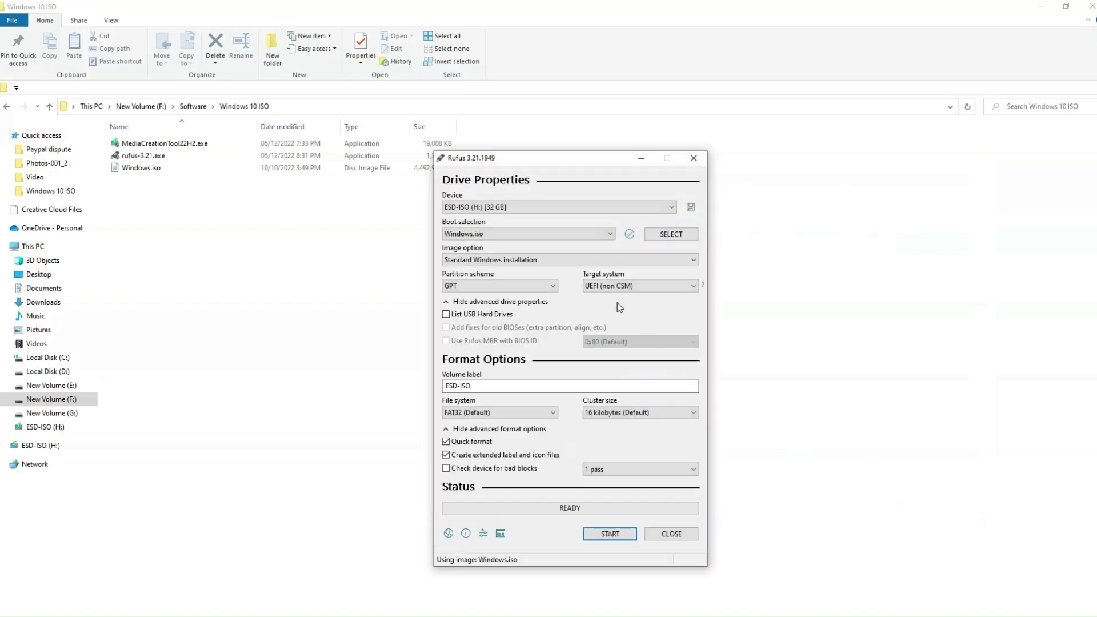
# Set the image option to Standard Windows installation.
pyautogui.click(570, 260)
pyautogui.click(571, 260)
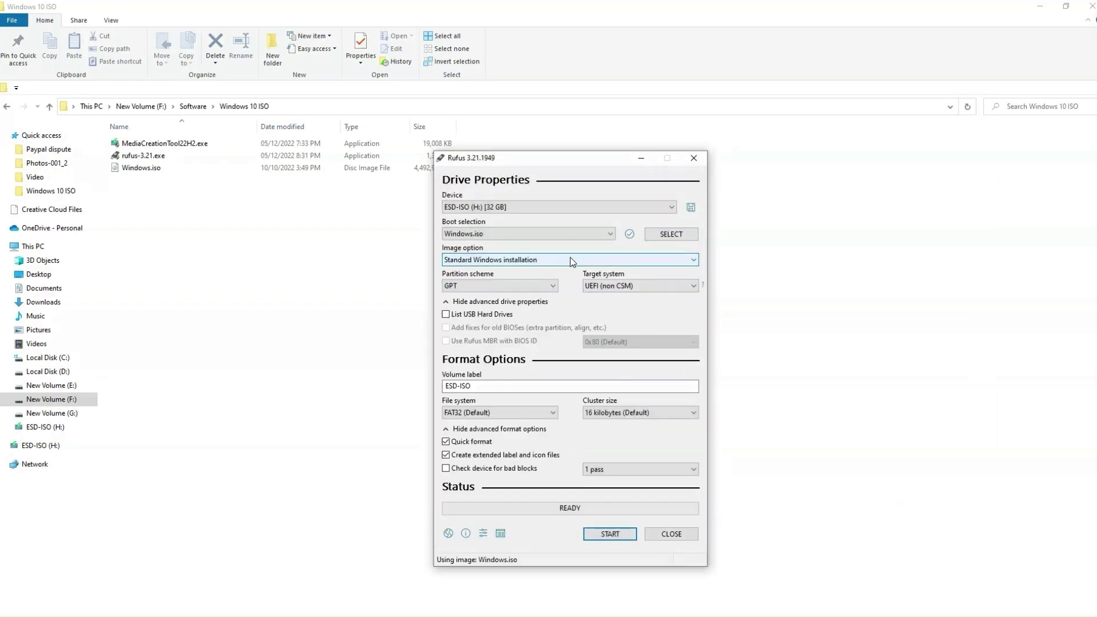
pyautogui.click(506, 260)
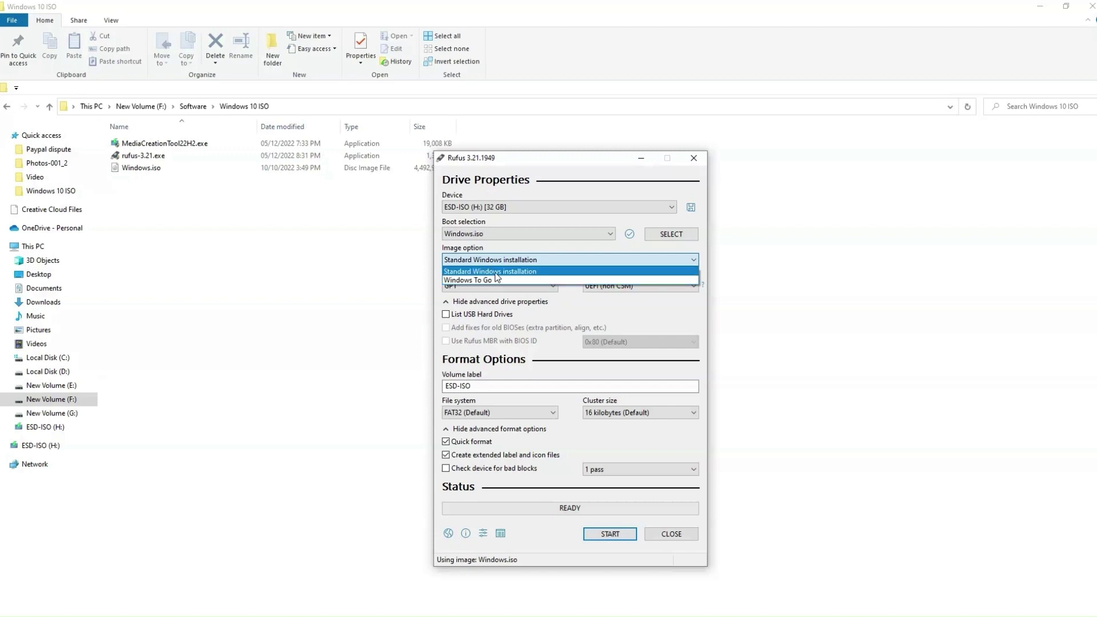
pyautogui.click(492, 271)
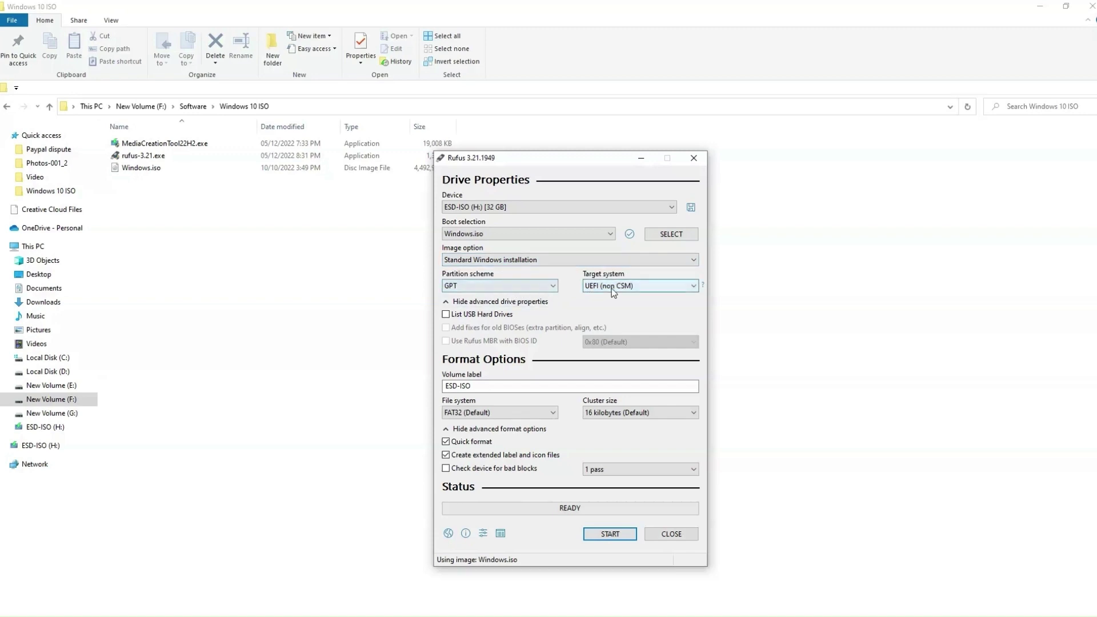
# Set the partition scheme to MBR with BIOS (or UEFI-CSM) as the target system.
pyautogui.click(526, 289)
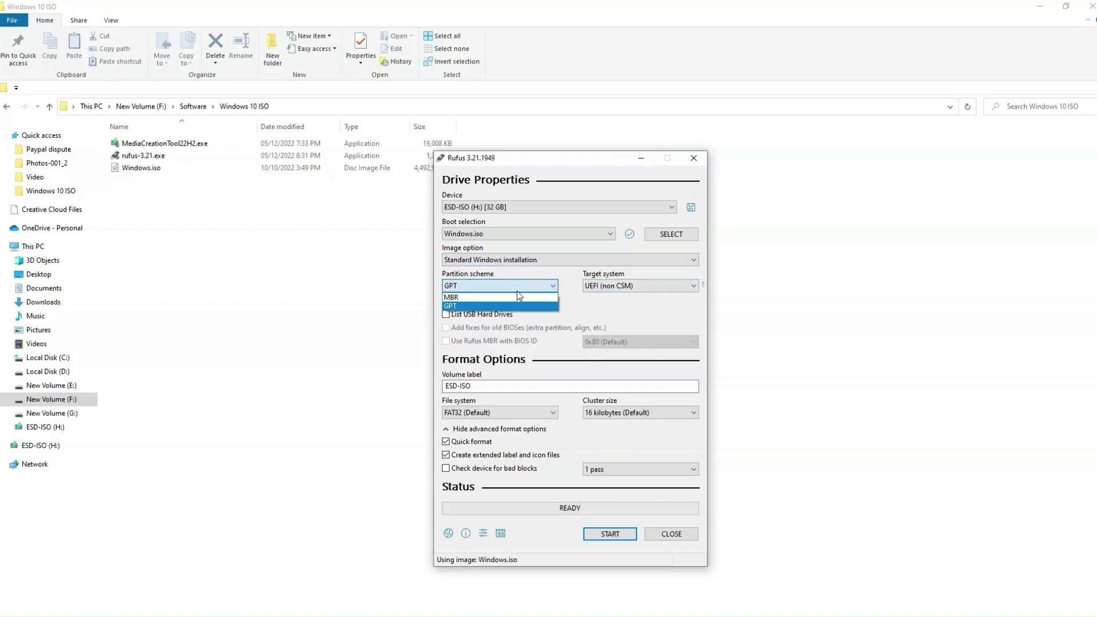
pyautogui.click(495, 297)
pyautogui.click(632, 290)
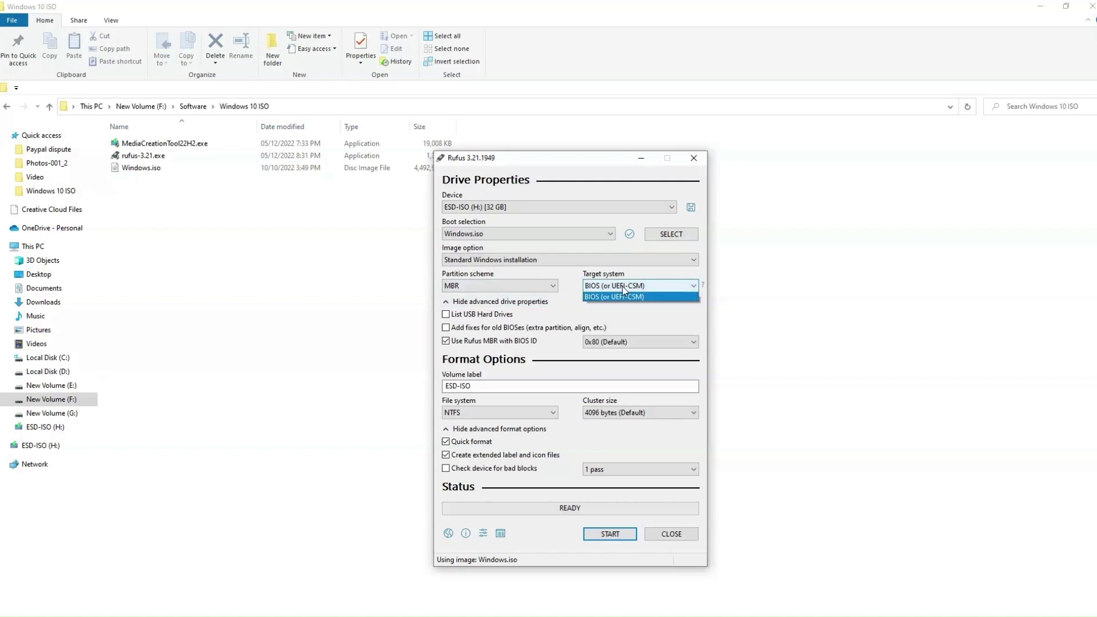
pyautogui.click(622, 286)
pyautogui.click(529, 287)
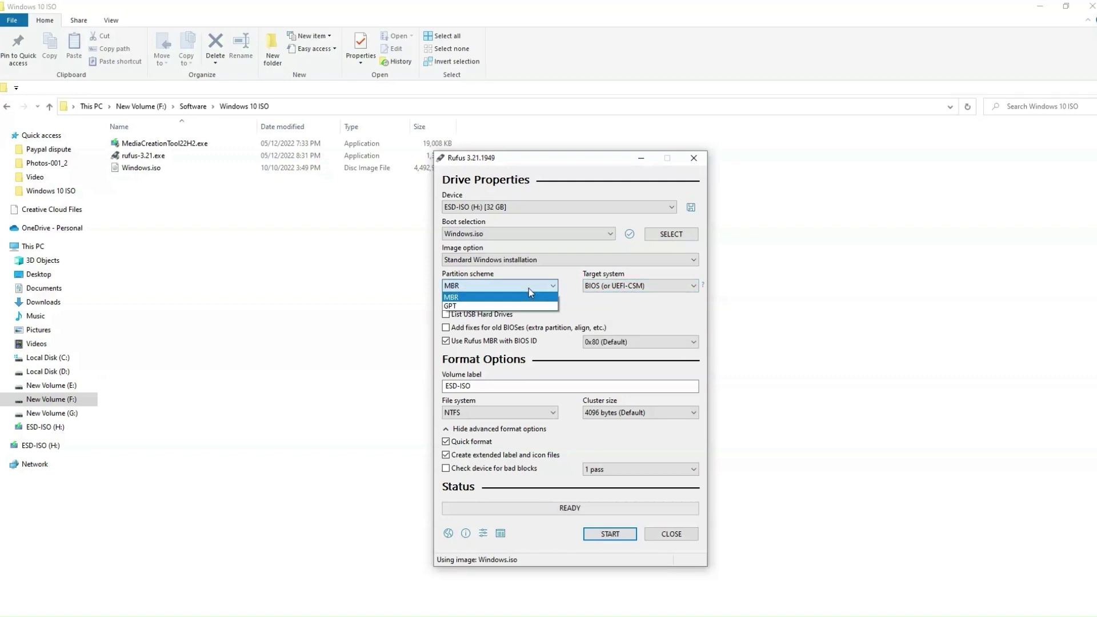
pyautogui.click(529, 288)
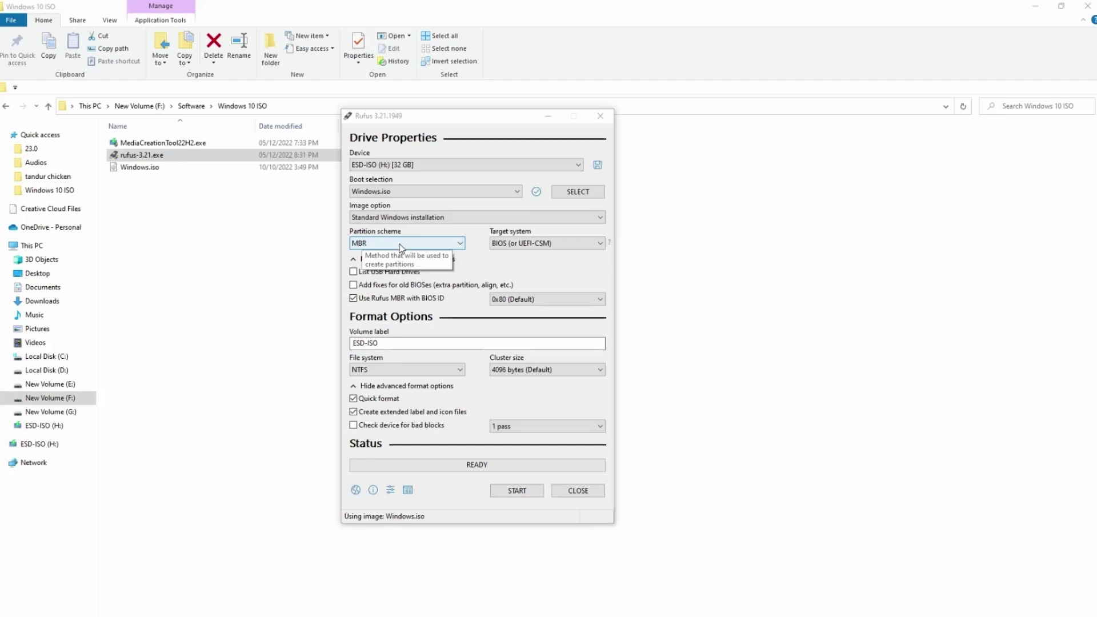
# Switch the partition scheme to GPT and back to MBR, checking the target system option for each.
pyautogui.click(400, 247)
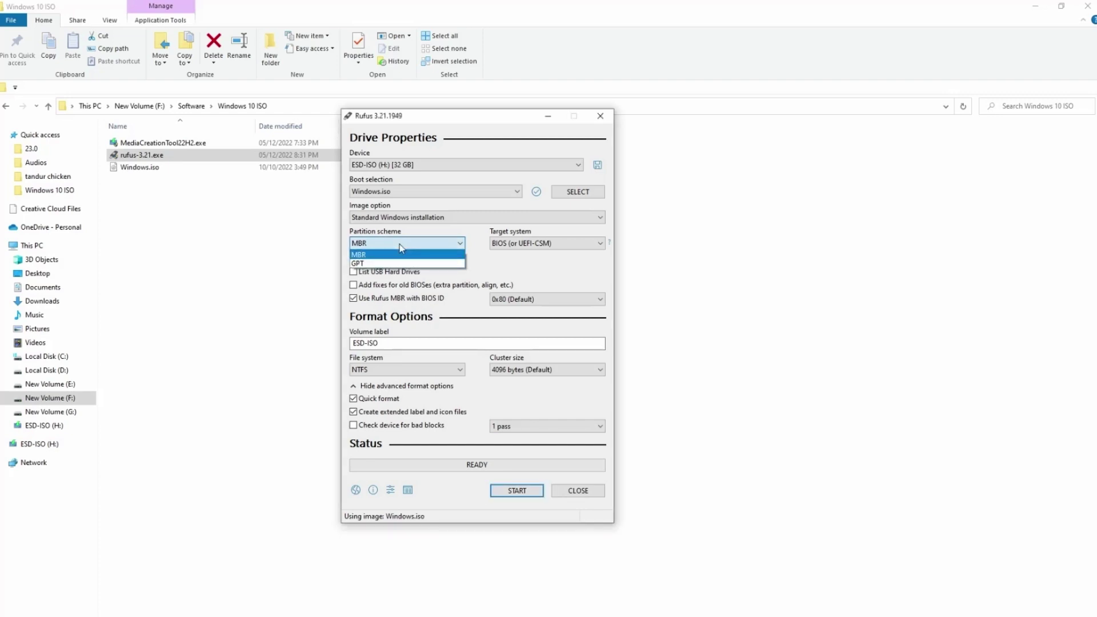
pyautogui.click(403, 251)
pyautogui.click(402, 252)
pyautogui.click(396, 259)
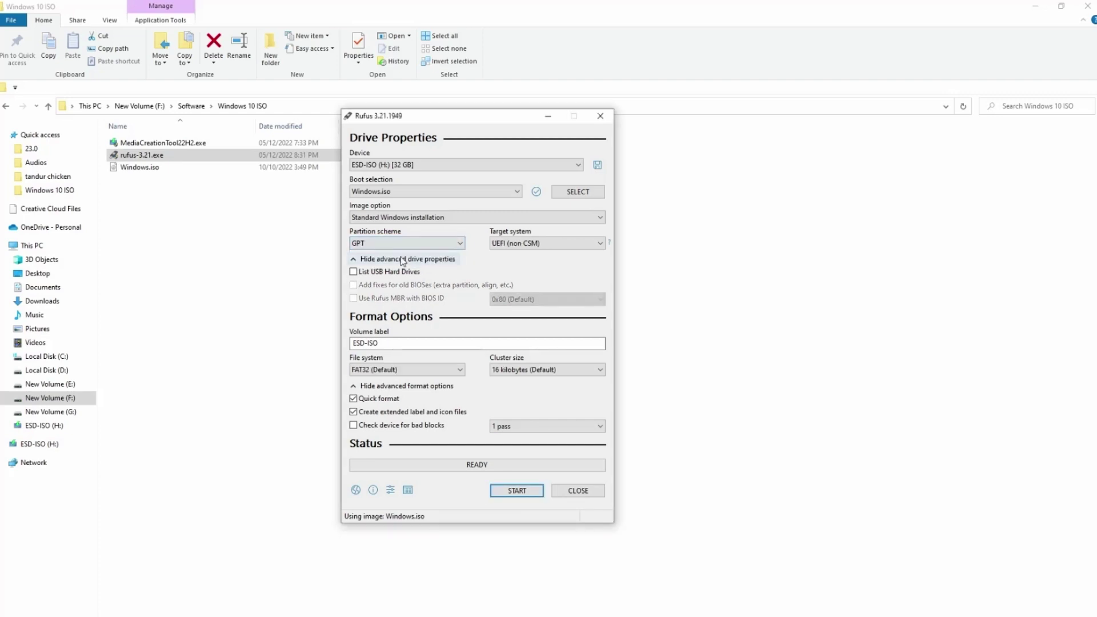
pyautogui.click(525, 242)
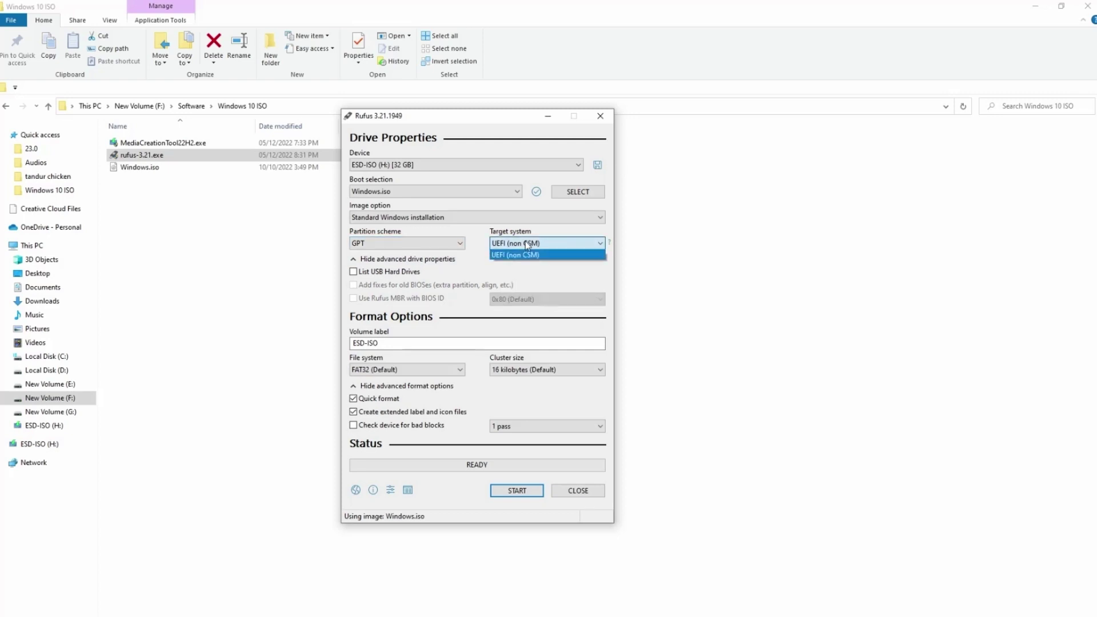
pyautogui.click(526, 243)
pyautogui.click(437, 246)
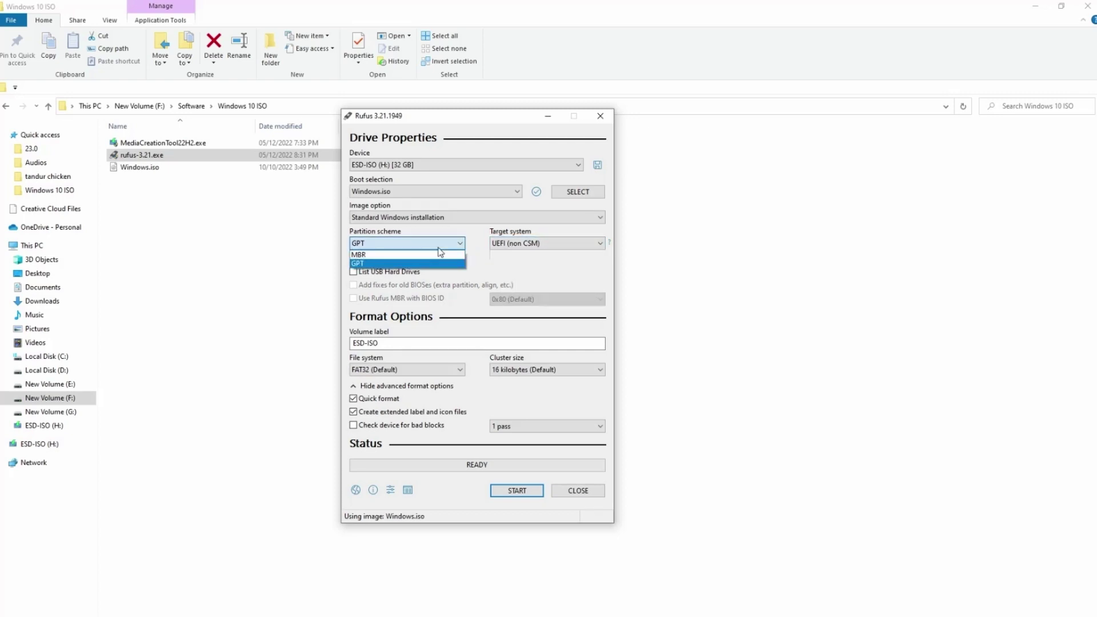
pyautogui.click(429, 254)
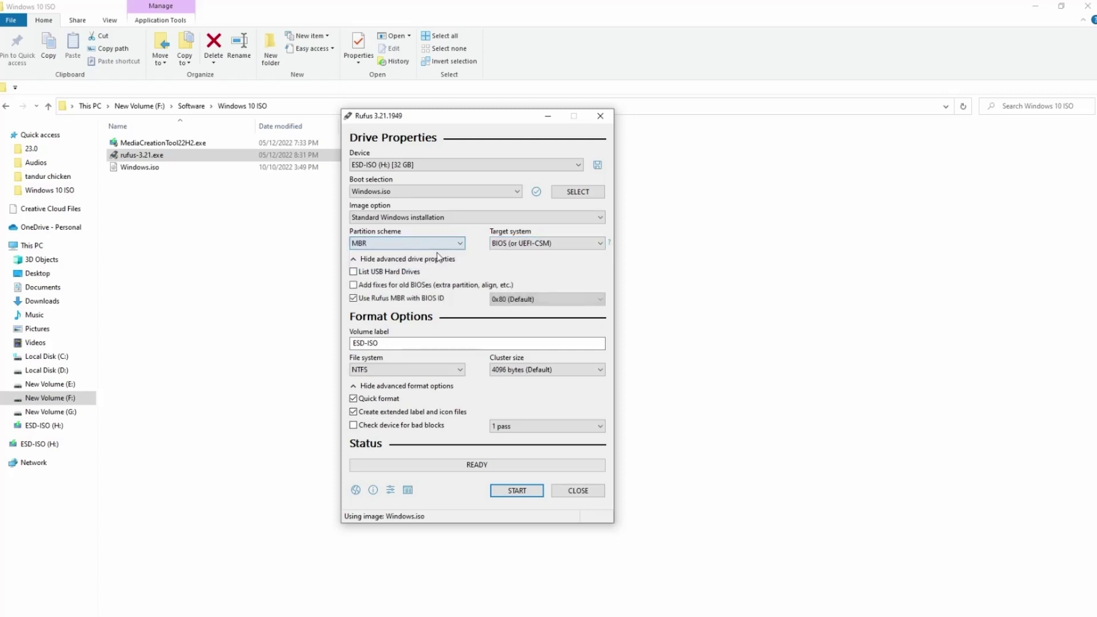
pyautogui.click(505, 244)
pyautogui.click(505, 246)
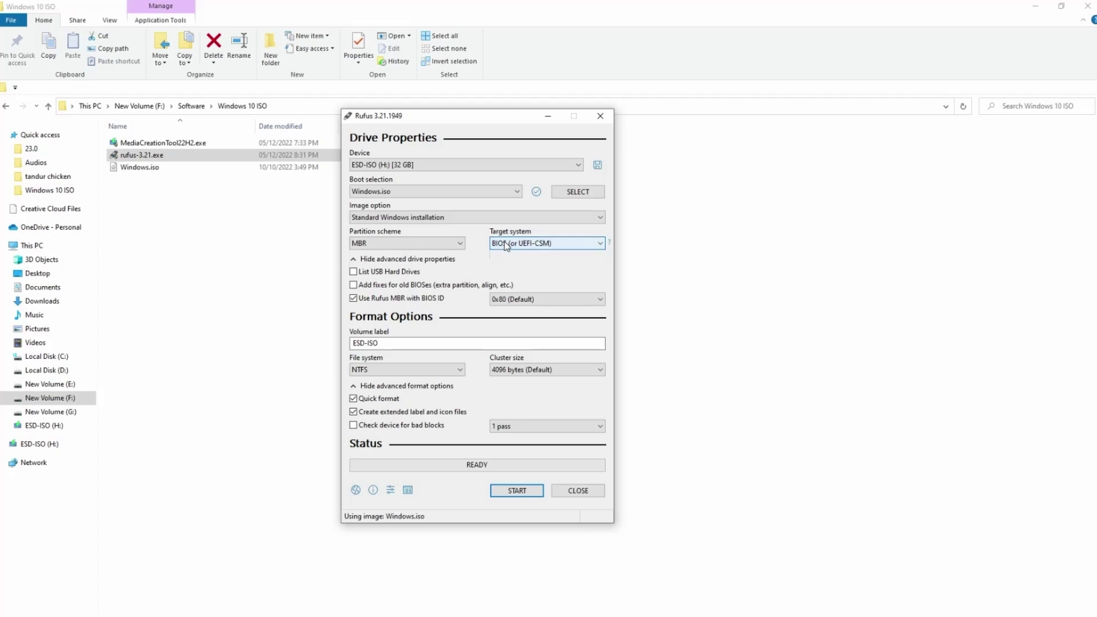
# Try the GPT partition scheme once more and return it to MBR.
pyautogui.click(439, 248)
pyautogui.click(416, 262)
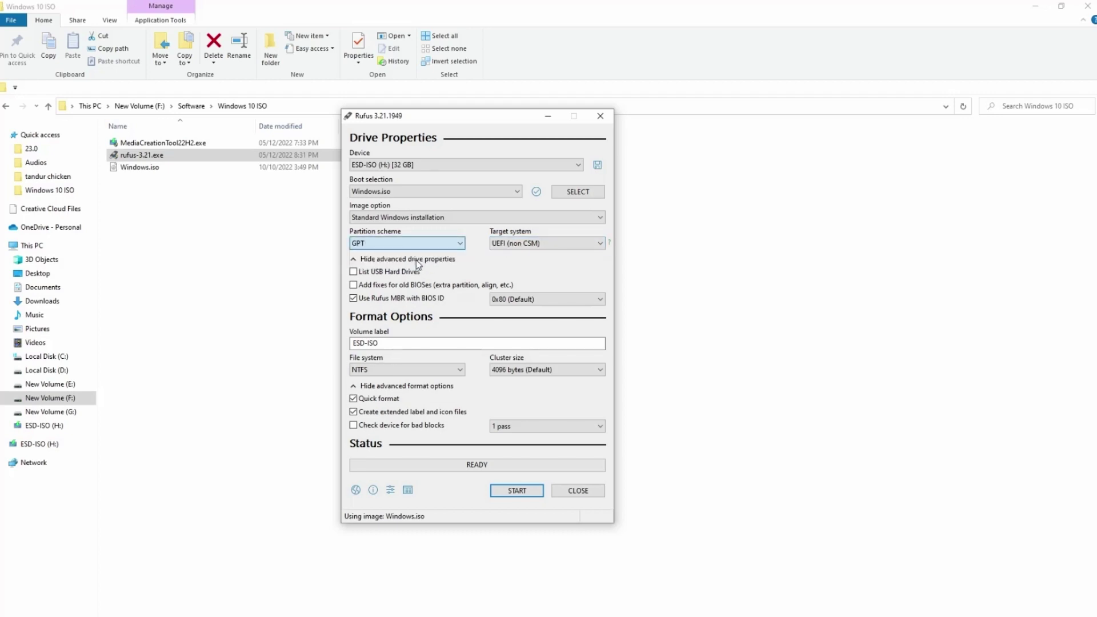
pyautogui.click(411, 244)
pyautogui.click(410, 255)
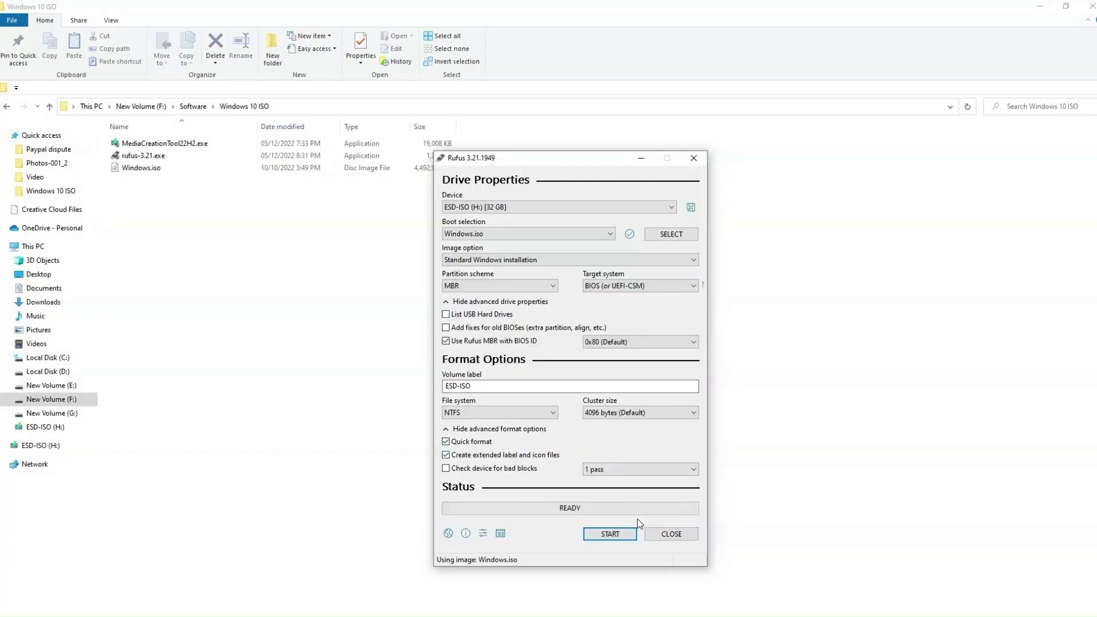
# Start writing the USB drive with a local account named Progeeksblog in the Windows customization options, and confirm.
pyautogui.click(604, 539)
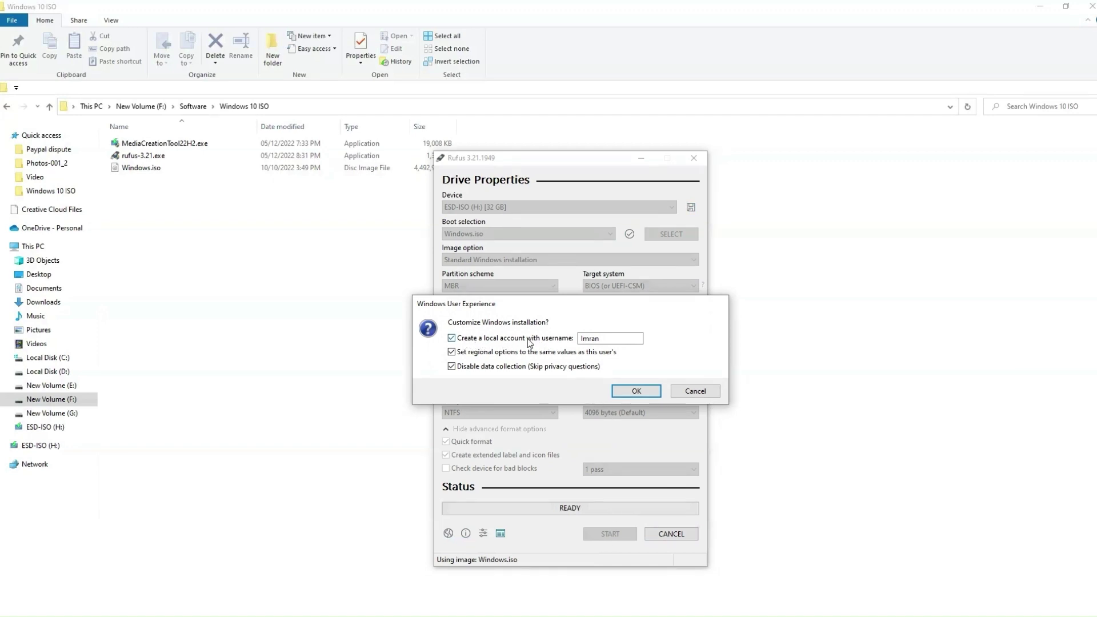
pyautogui.click(600, 343)
pyautogui.doubleClick(599, 341)
pyautogui.write('Progeeksblog')
pyautogui.click(636, 390)
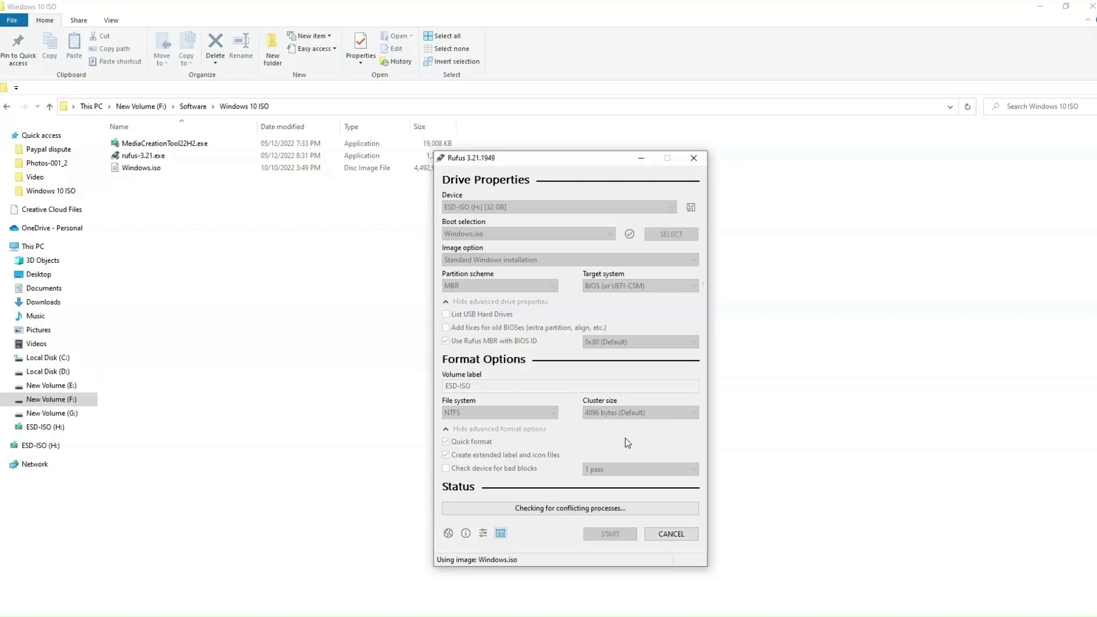
pyautogui.press('Return')
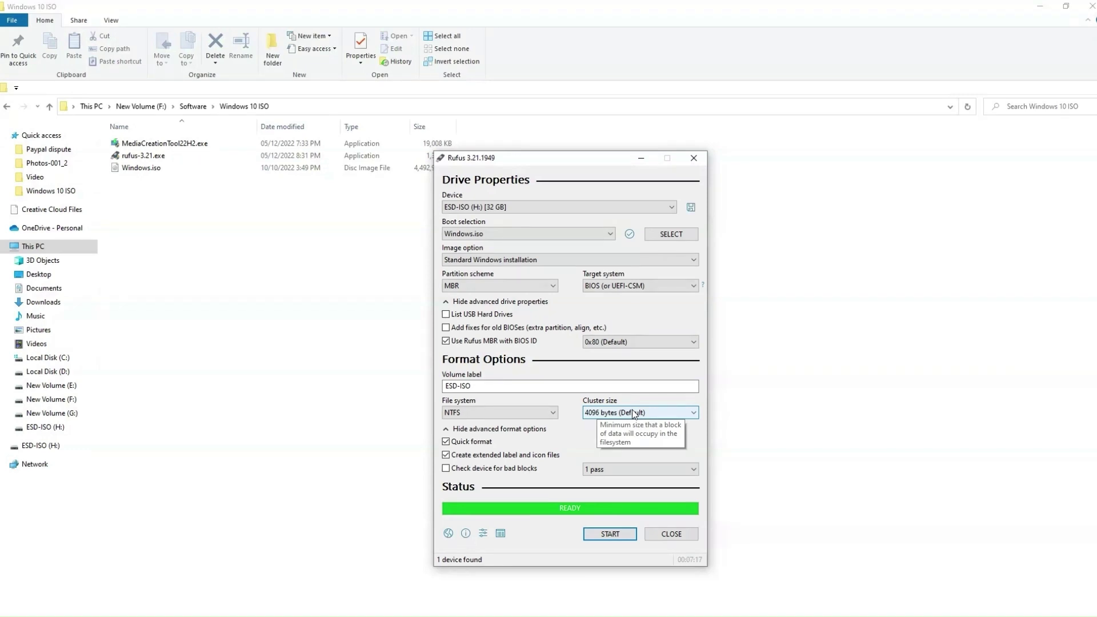
# Close Rufus and refresh the Windows 10 ISO folder.
pyautogui.click(667, 535)
pyautogui.rightClick(346, 344)
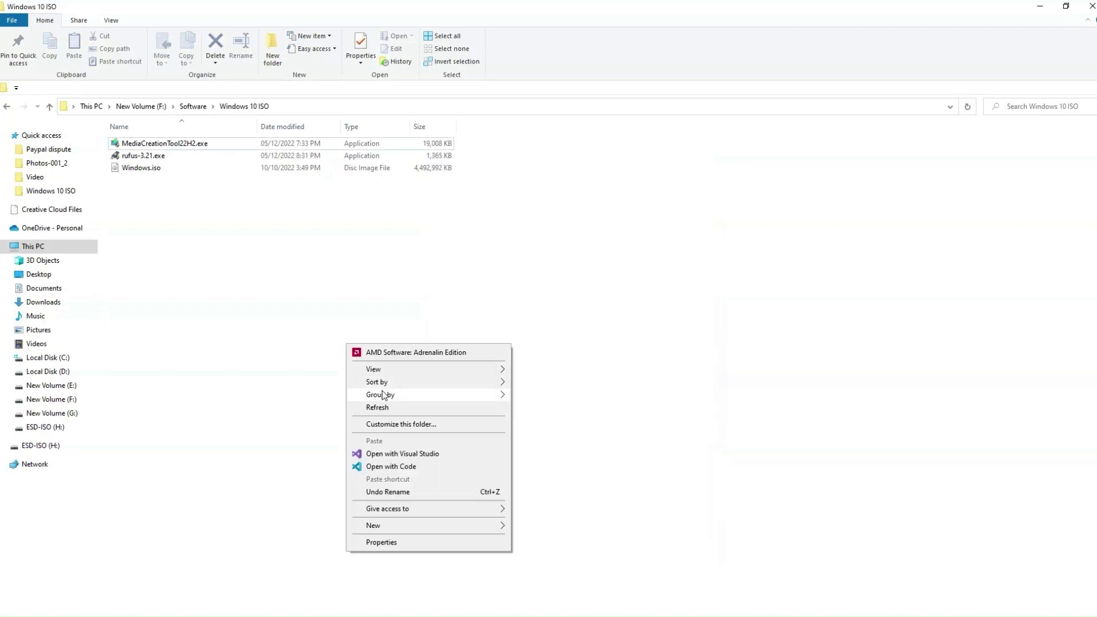
pyautogui.click(377, 407)
# Refresh This PC and open the ESD-ISO (H:) drive to examine the files written to it.
pyautogui.click(92, 247)
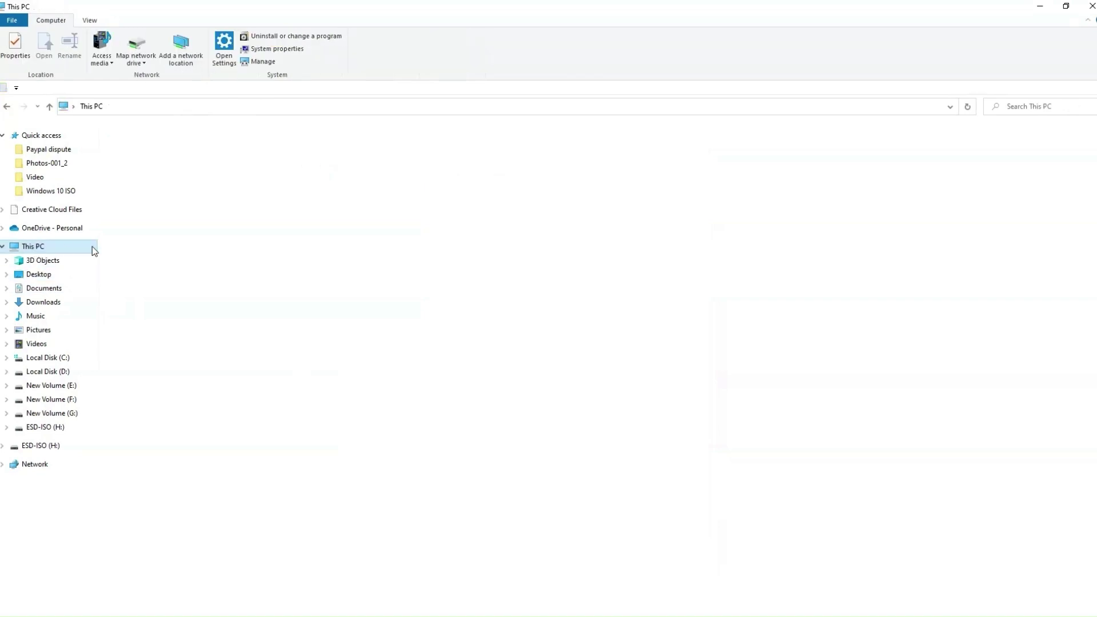
pyautogui.rightClick(541, 359)
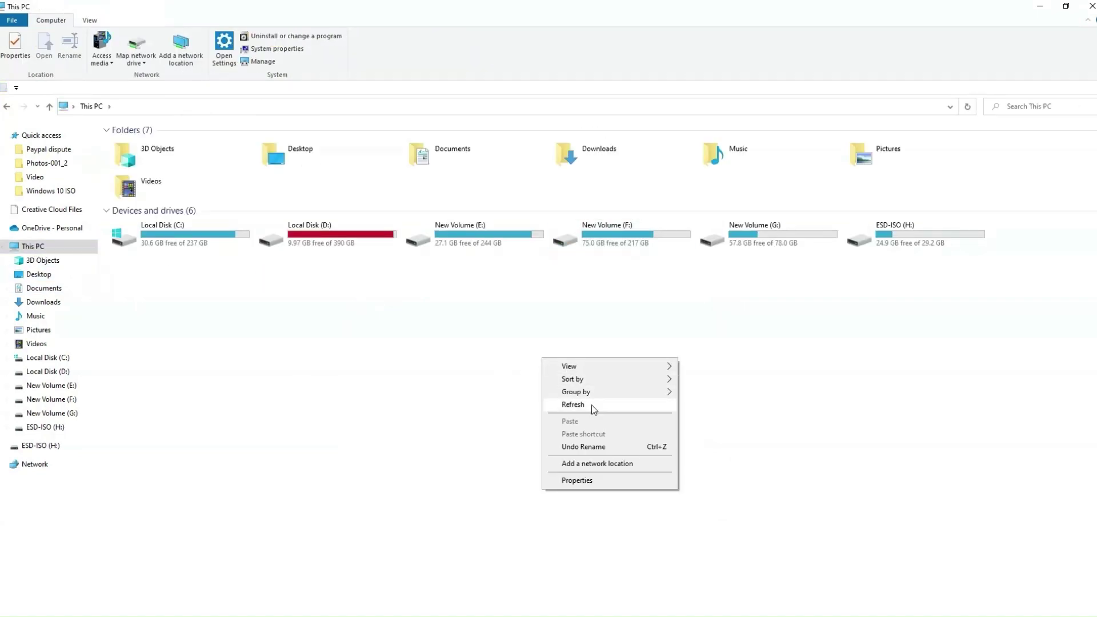
pyautogui.click(593, 409)
pyautogui.doubleClick(889, 241)
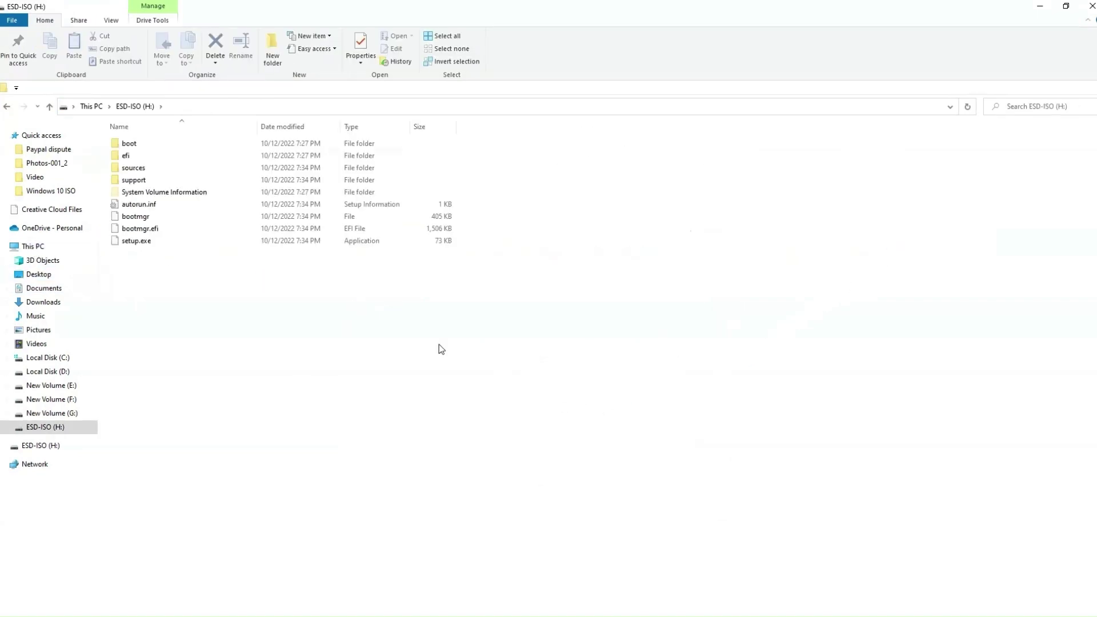